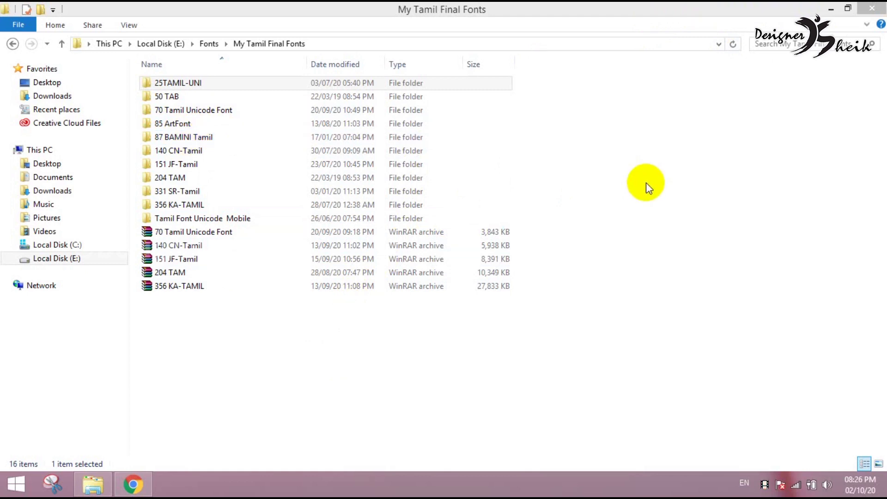
Launch NHM Converter, minimize it once loaded, and start NHM Writer for Tamil input
{"action": "left_click", "coordinate": [830, 8]}
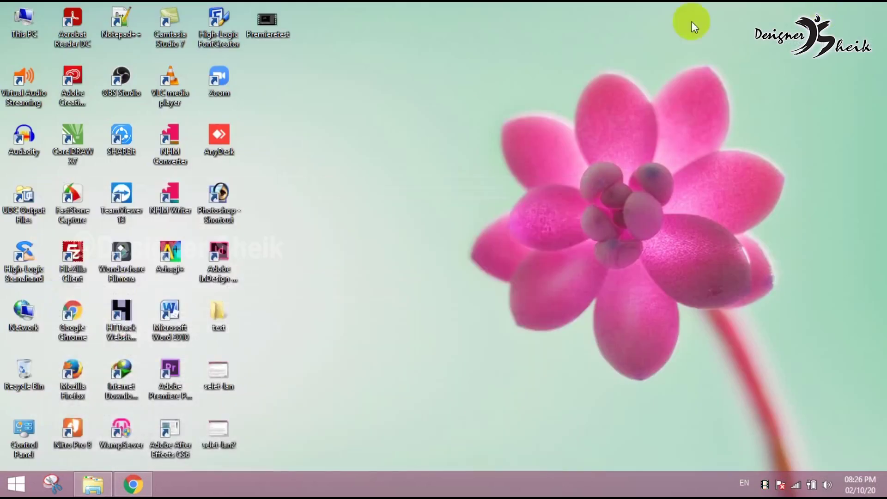
{"action": "left_click", "coordinate": [174, 153]}
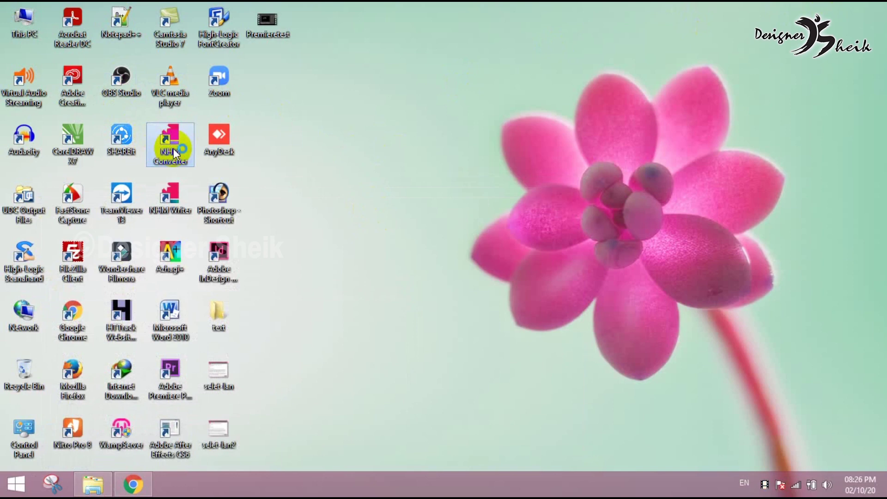
{"action": "double_click", "coordinate": [174, 153]}
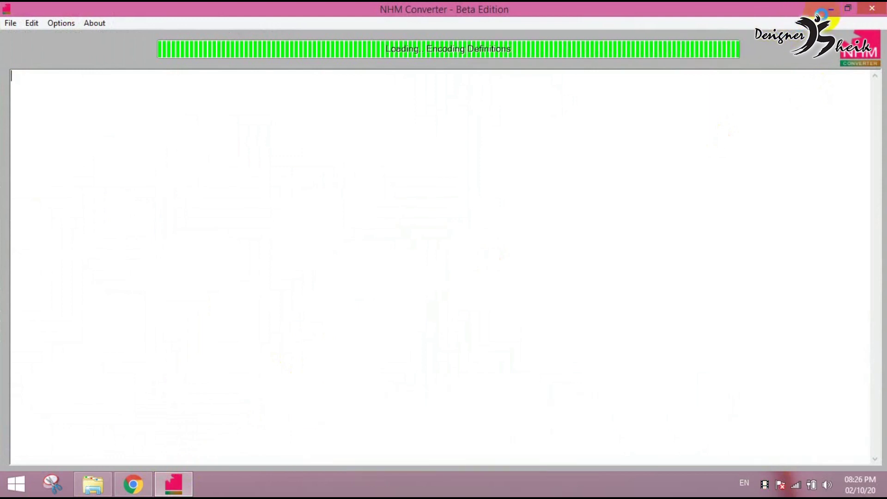
{"action": "left_click", "coordinate": [830, 9]}
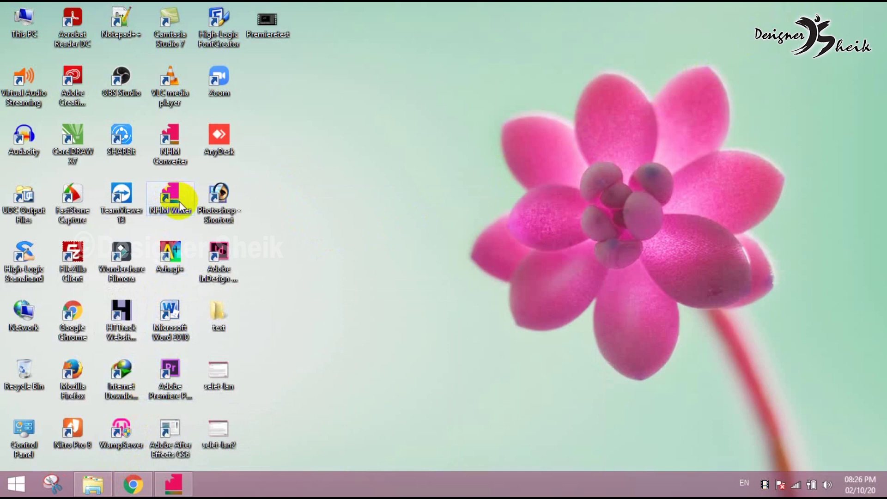
{"action": "double_click", "coordinate": [180, 199]}
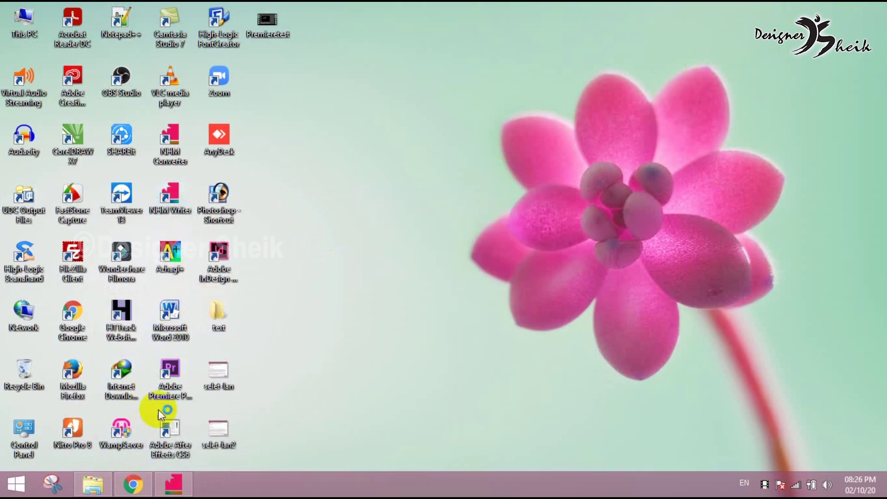
Launch Premiere Pro and create a new project named 'tamil' with the default Sequence 01
{"action": "left_click", "coordinate": [183, 396]}
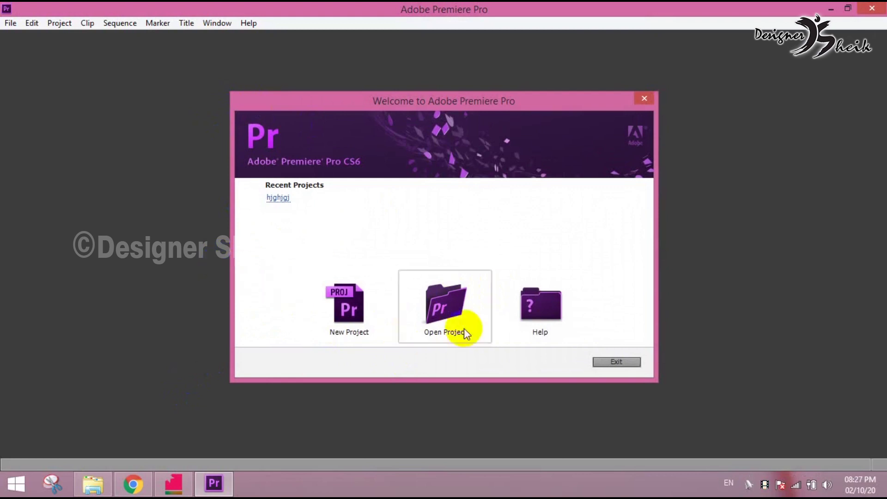
{"action": "left_click", "coordinate": [353, 314]}
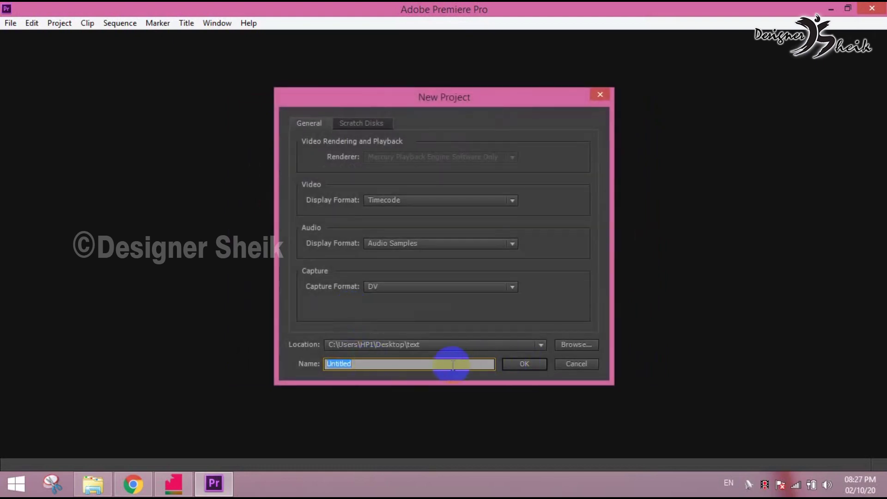
{"action": "type", "text": "tamil"}
{"action": "left_click", "coordinate": [523, 367]}
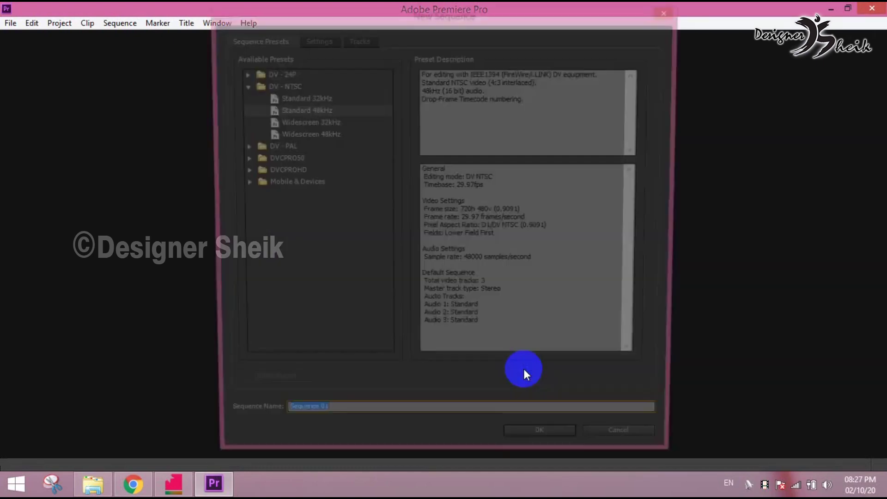
{"action": "left_click", "coordinate": [543, 451]}
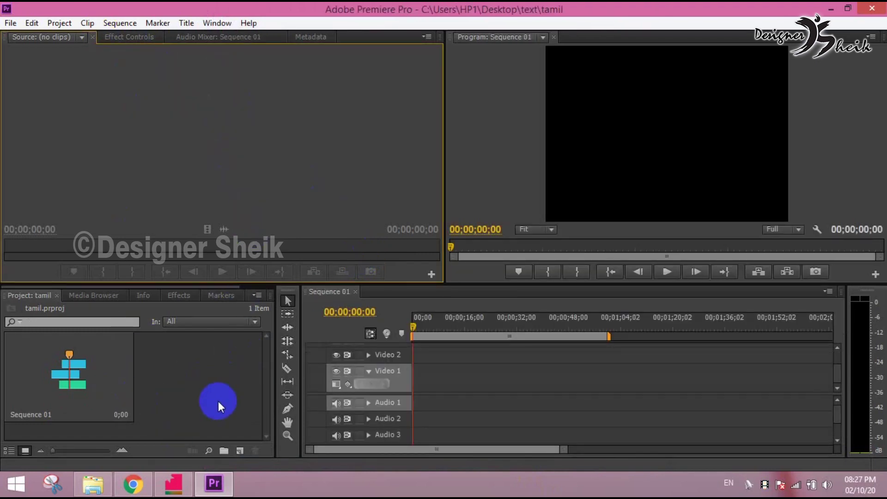
Create a new Default Still title, Title 01, via Title > New Title
{"action": "left_click", "coordinate": [187, 23]}
{"action": "mouse_move", "coordinate": [208, 37]}
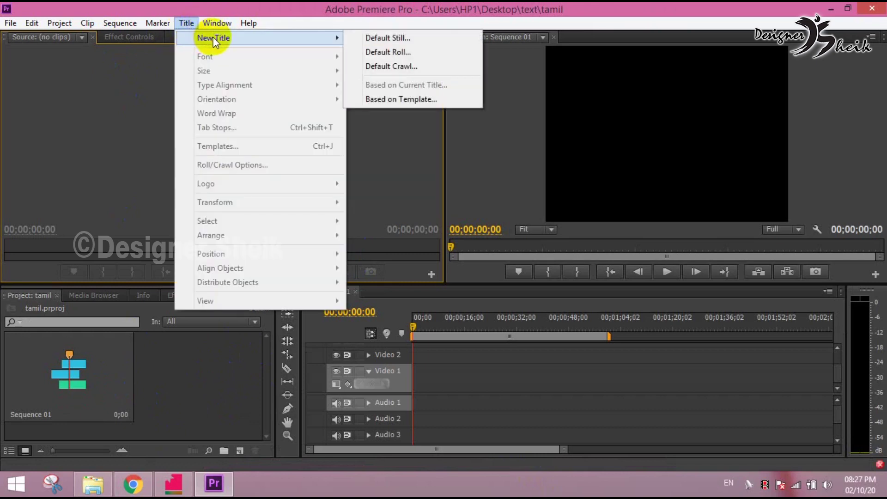
{"action": "left_click", "coordinate": [406, 38]}
{"action": "left_click", "coordinate": [478, 302]}
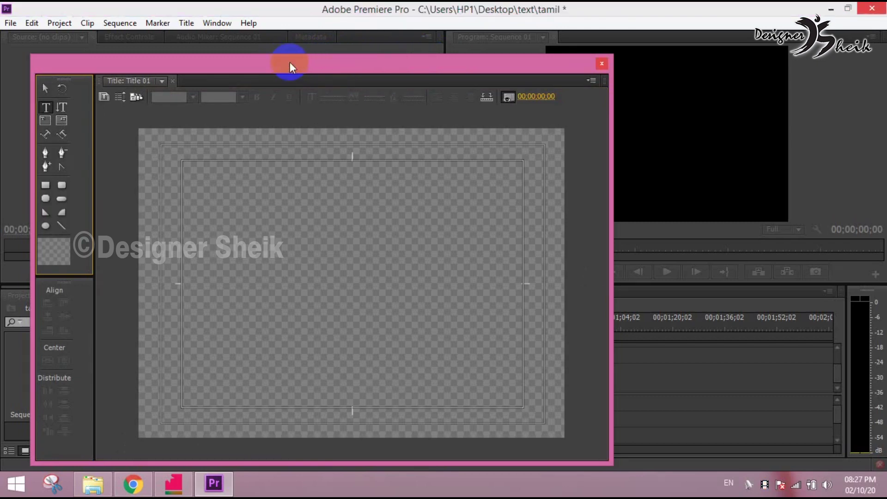
Move the title editor window higher and bring Google Chrome to the front
{"action": "key", "text": "ctrl+w"}
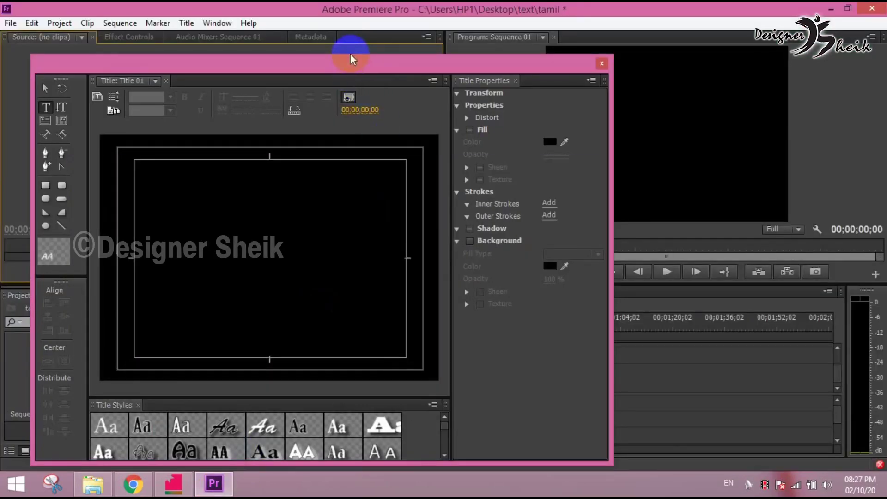
{"action": "left_click_drag", "start_coordinate": [353, 60], "coordinate": [466, 27]}
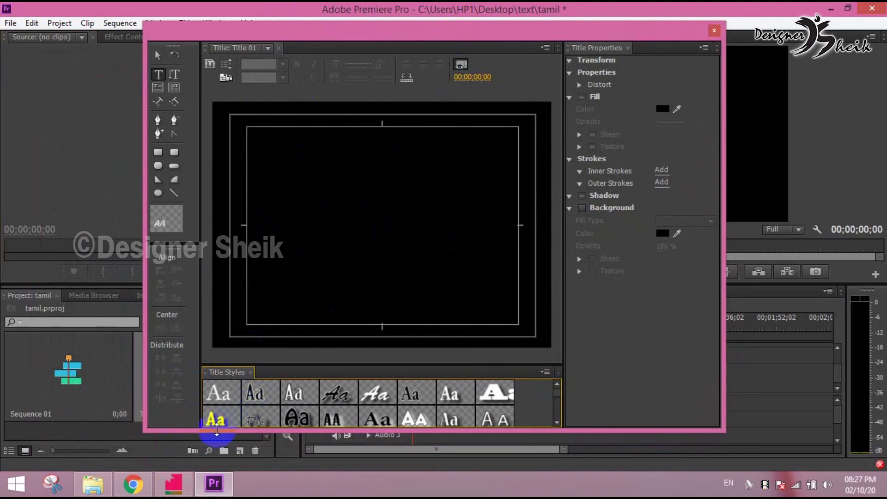
{"action": "left_click", "coordinate": [138, 485]}
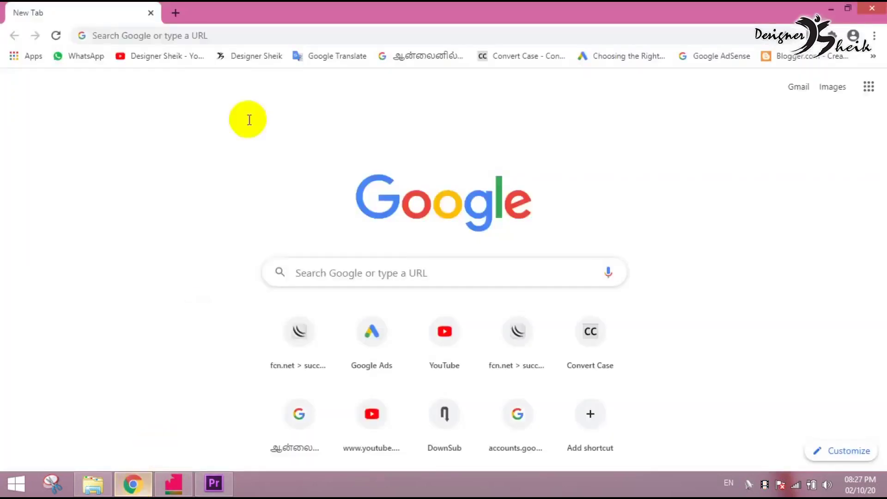
In Google Input Tools, turn typed 'tamil' into தமிழ் and select the word
{"action": "left_click", "coordinate": [412, 57]}
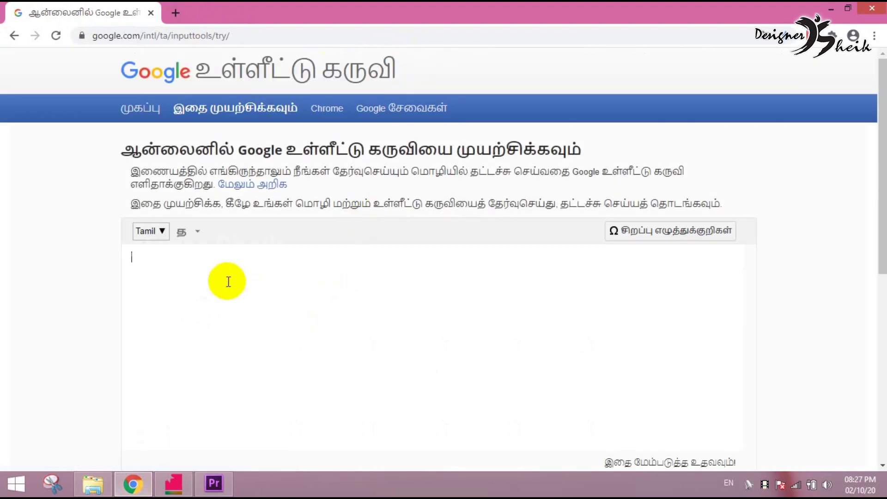
{"action": "type", "text": "tamil"}
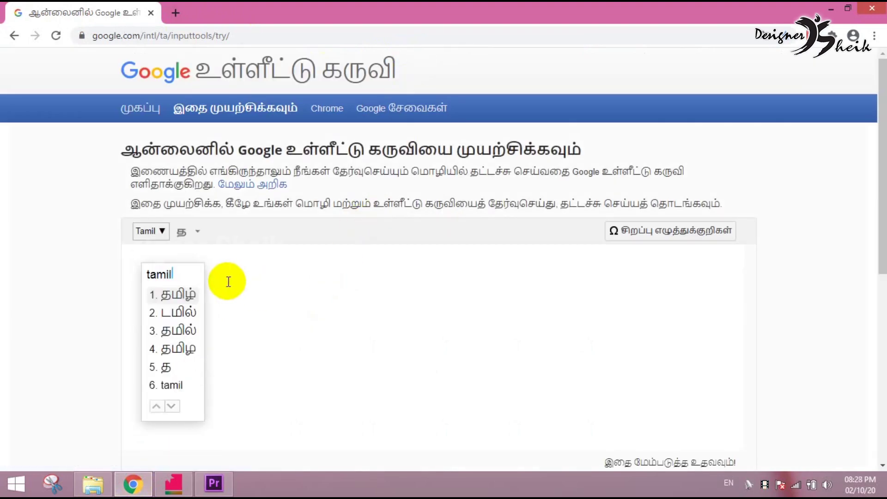
{"action": "left_click", "coordinate": [172, 292]}
{"action": "left_click_drag", "start_coordinate": [174, 275], "coordinate": [49, 259]}
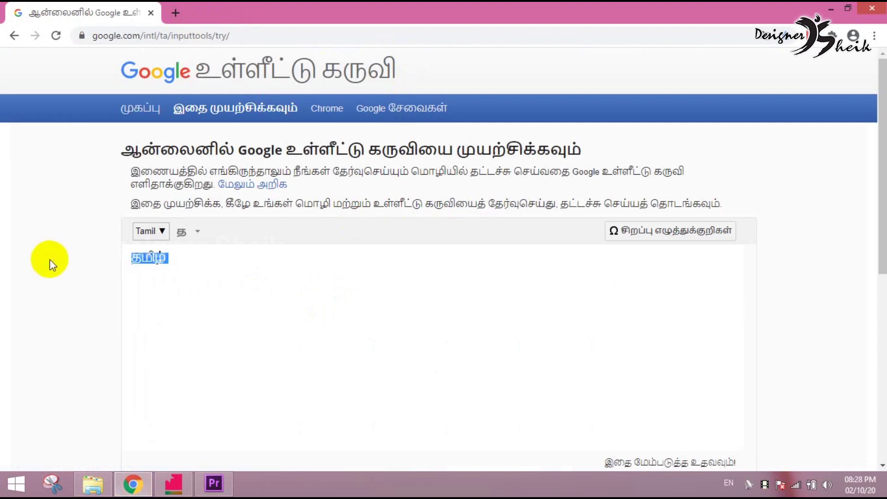
{"action": "left_click", "coordinate": [185, 481]}
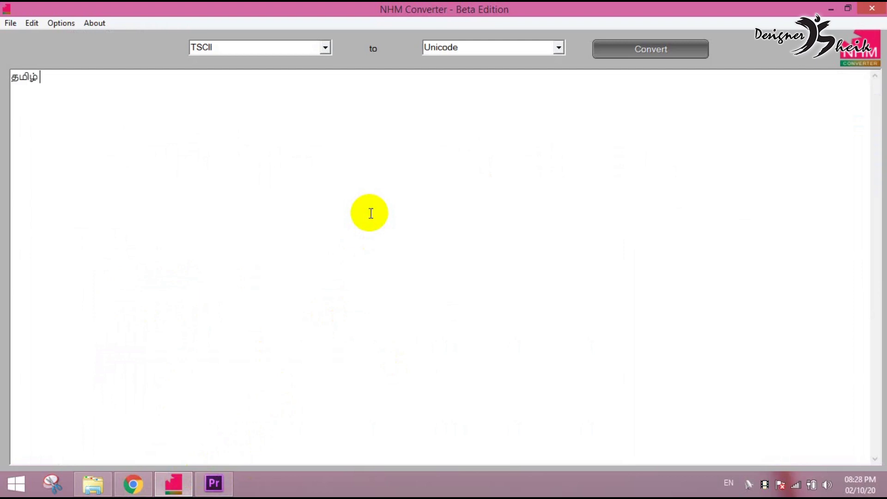
Set NHM Converter's target encoding to Tab and convert the Tamil word
{"action": "left_click", "coordinate": [561, 48]}
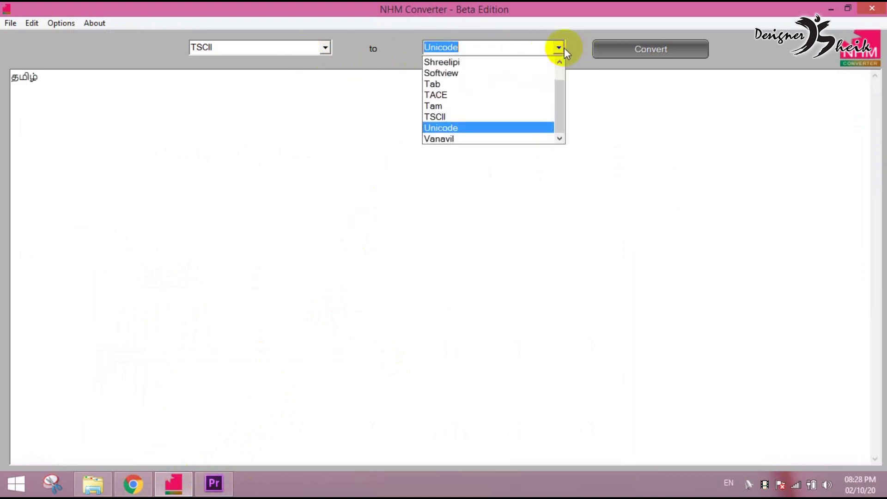
{"action": "scroll", "coordinate": [475, 135], "scroll_direction": "up", "scroll_amount": 1}
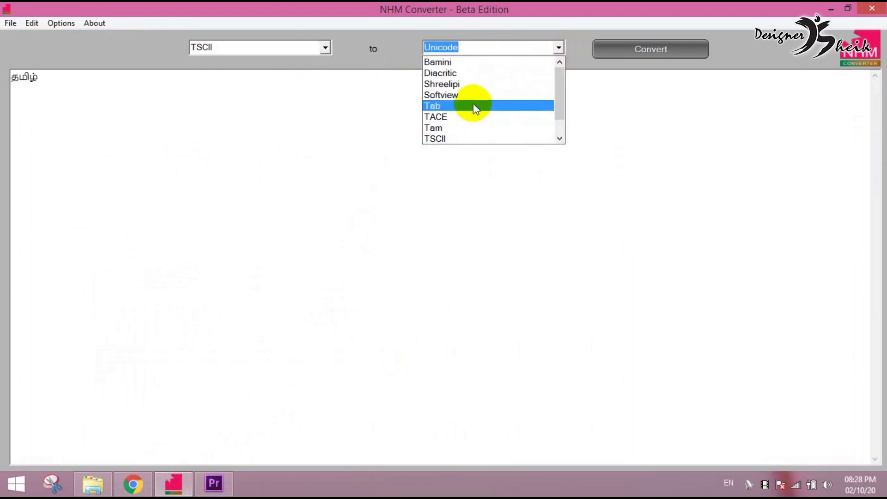
{"action": "scroll", "coordinate": [469, 118], "scroll_direction": "down", "scroll_amount": 1}
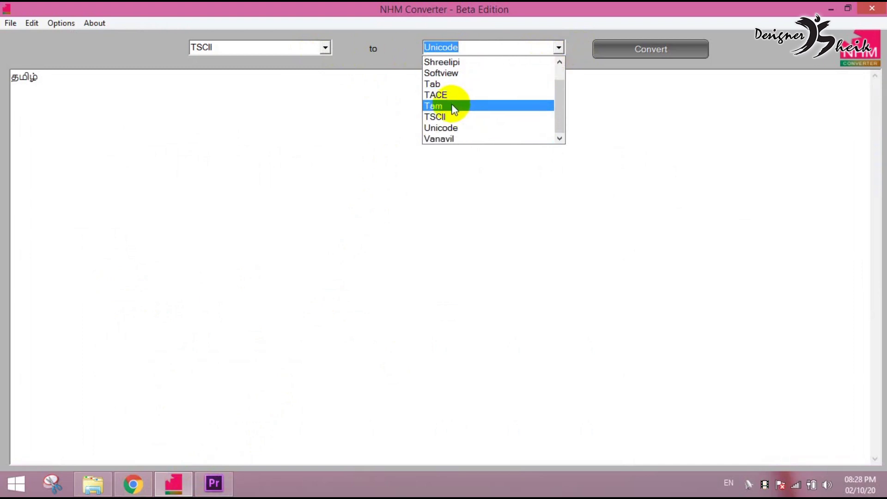
{"action": "scroll", "coordinate": [447, 110], "scroll_direction": "up", "scroll_amount": 1}
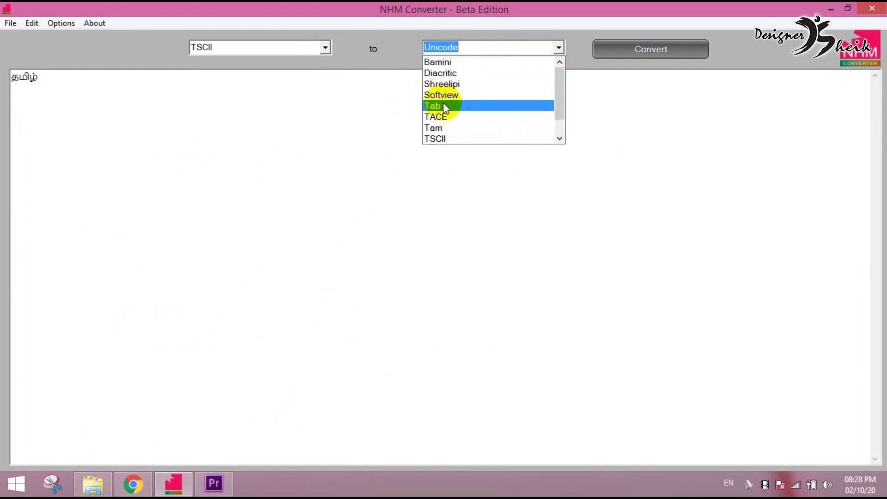
{"action": "left_click", "coordinate": [443, 104]}
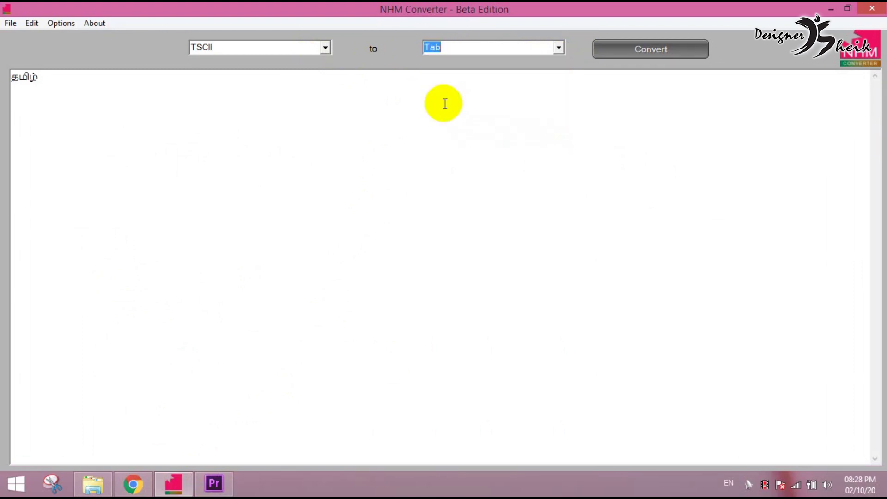
{"action": "left_click", "coordinate": [633, 49]}
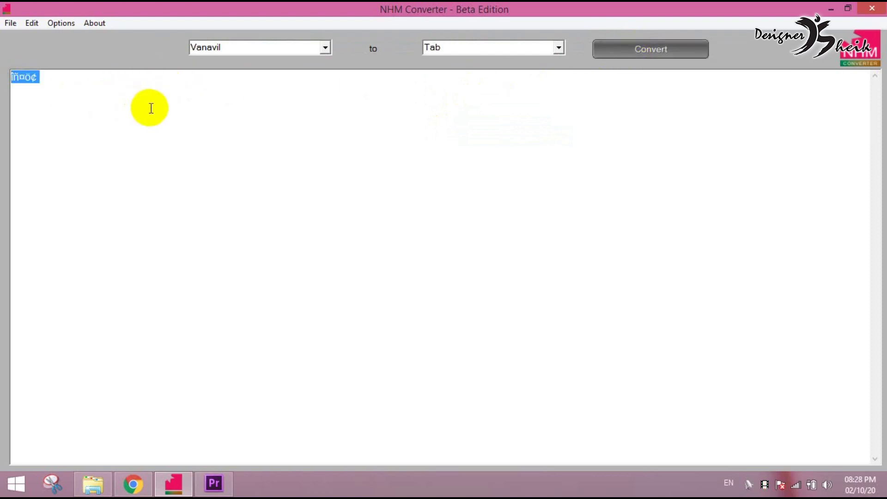
Paste the Tab-encoded text into Title 01 and apply the TAB-Tamil font so it reads தமிழ்
{"action": "left_click", "coordinate": [210, 482]}
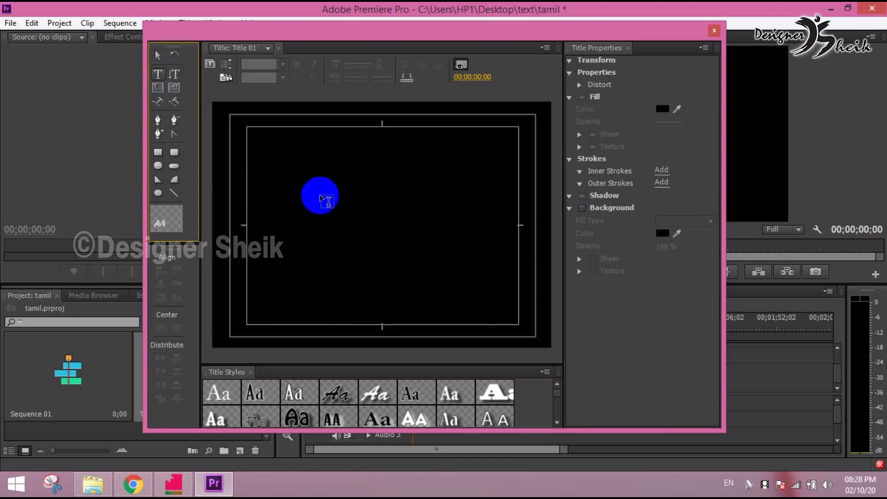
{"action": "left_click_drag", "start_coordinate": [319, 194], "coordinate": [295, 181]}
{"action": "left_click", "coordinate": [295, 181]}
{"action": "key", "text": "ctrl+v"}
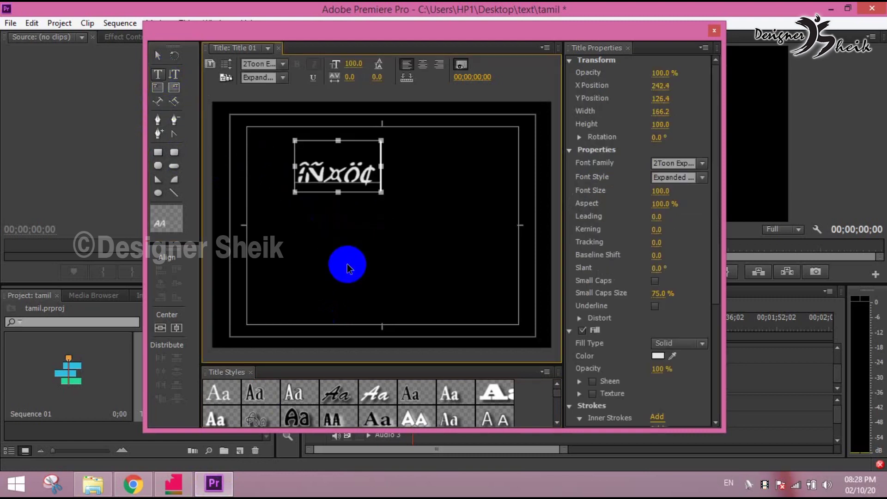
{"action": "key", "text": "ctrl+a"}
{"action": "left_click", "coordinate": [683, 164]}
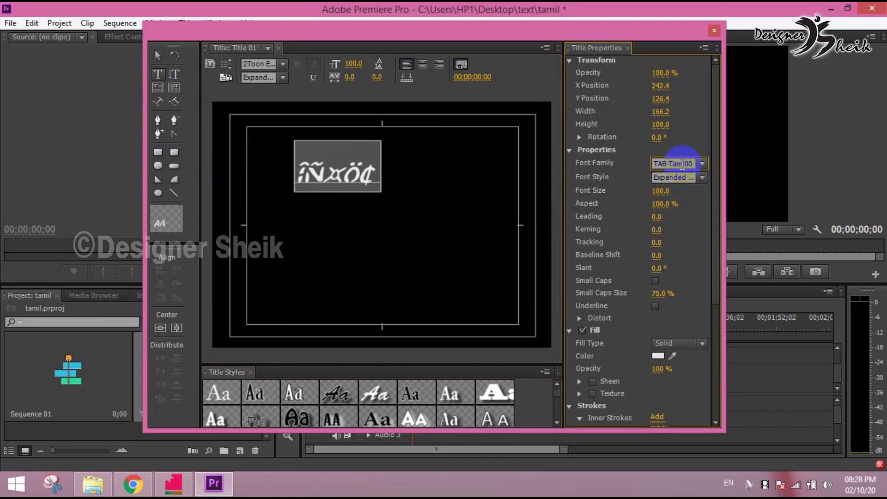
{"action": "key", "text": "Return"}
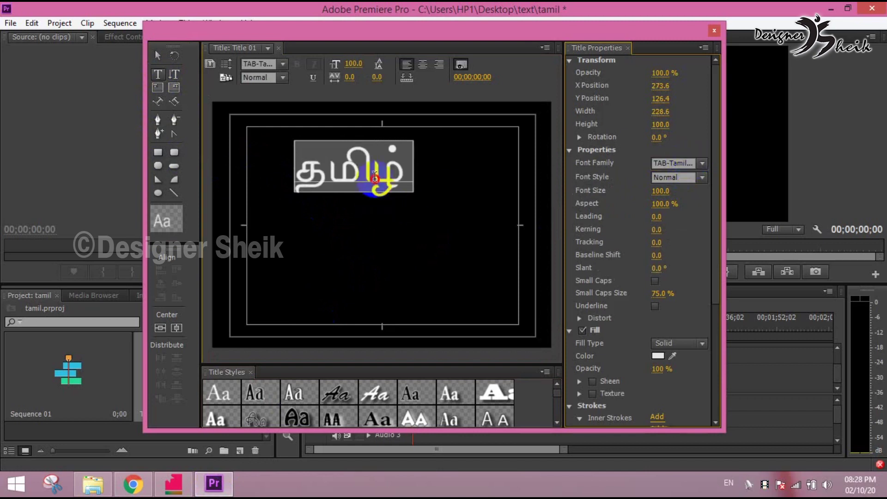
{"action": "left_click", "coordinate": [374, 177]}
{"action": "left_click_drag", "start_coordinate": [374, 177], "coordinate": [308, 162]}
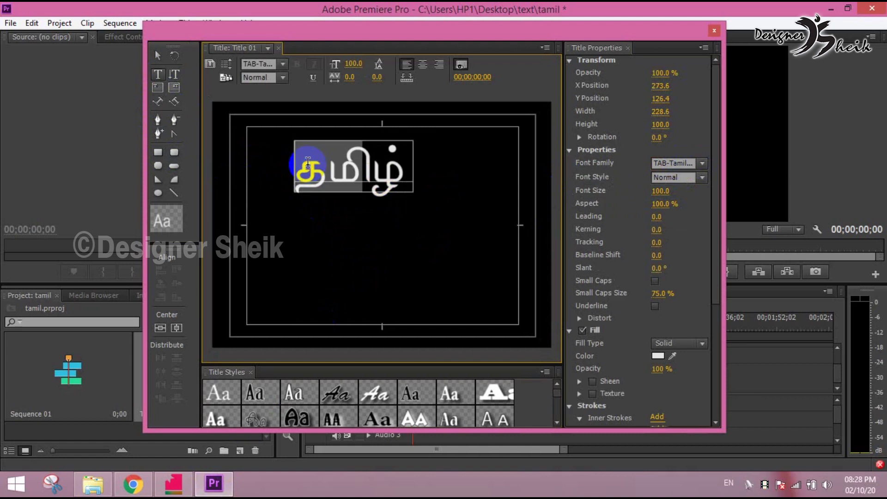
{"action": "left_click", "coordinate": [174, 483]}
Check NHM Converter's target encoding list without changing it
{"action": "left_click", "coordinate": [317, 145]}
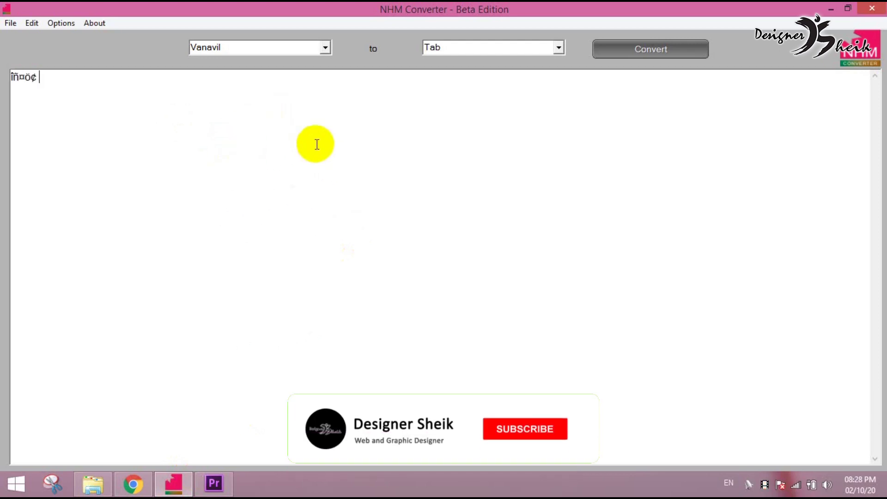
{"action": "left_click", "coordinate": [558, 48]}
{"action": "scroll", "coordinate": [473, 85], "scroll_direction": "up", "scroll_amount": 1}
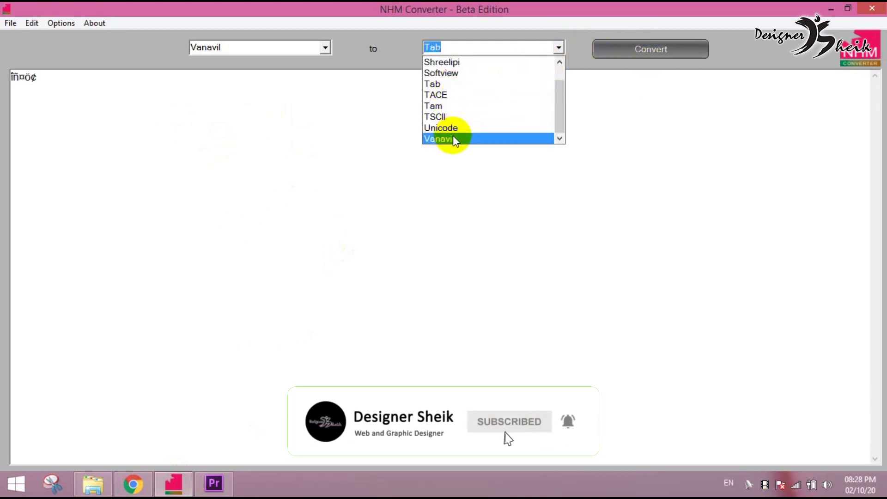
{"action": "scroll", "coordinate": [454, 138], "scroll_direction": "up", "scroll_amount": 1}
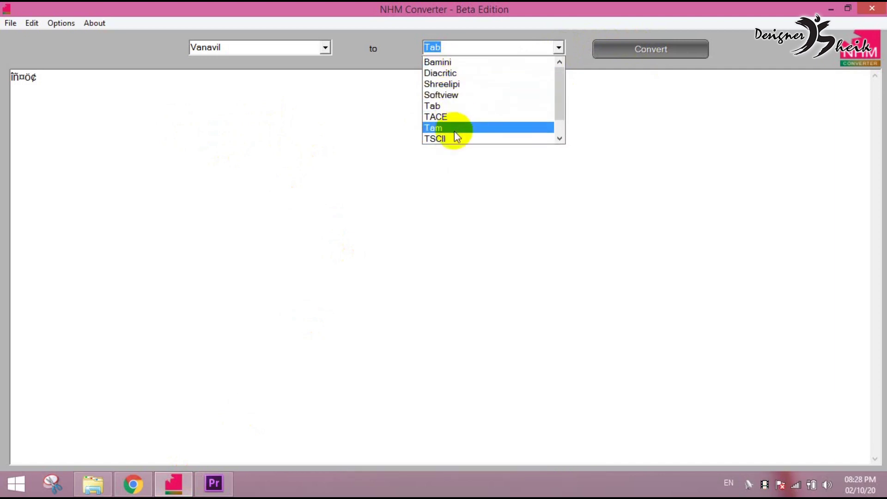
{"action": "scroll", "coordinate": [455, 130], "scroll_direction": "down", "scroll_amount": 1}
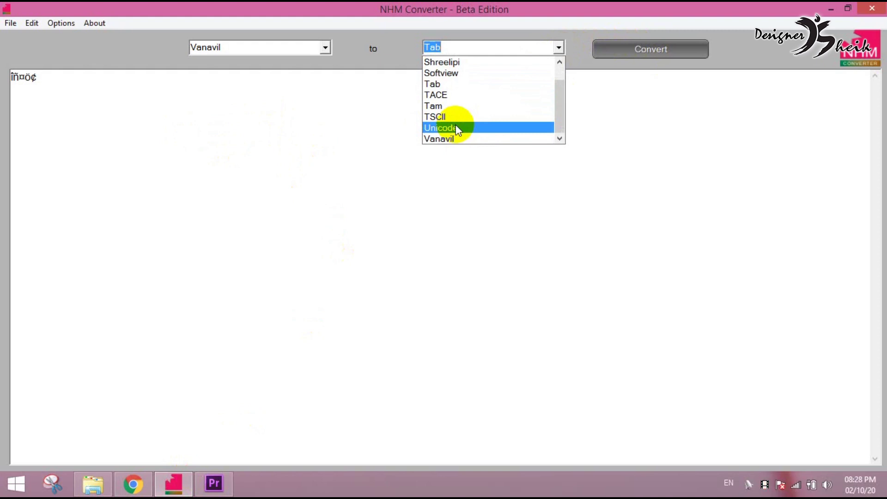
{"action": "left_click", "coordinate": [533, 197]}
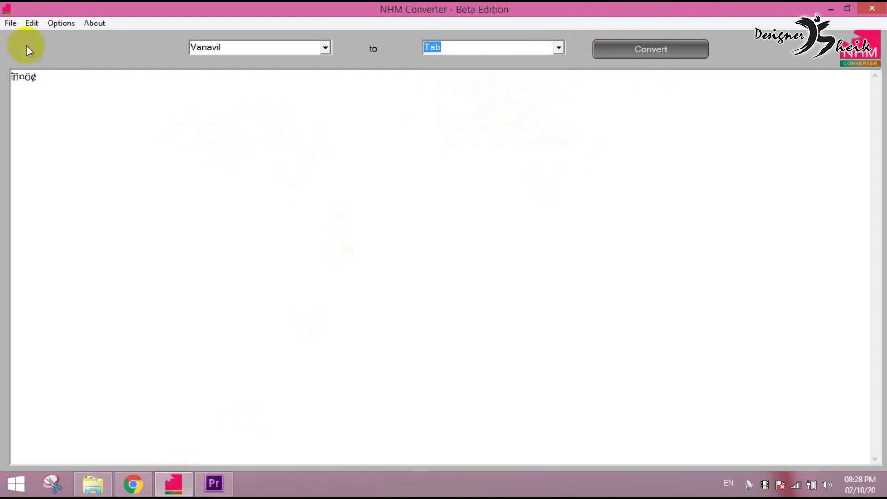
From Options > Settings > Import, browse to E:\Fonts\NHM Final\SR-Tamil\SR Tamil NHM Converter
{"action": "left_click", "coordinate": [61, 23]}
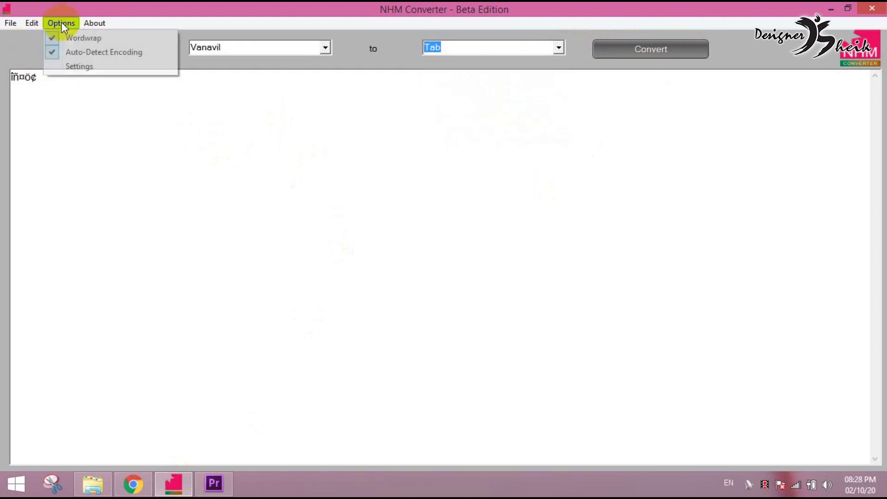
{"action": "left_click", "coordinate": [77, 68]}
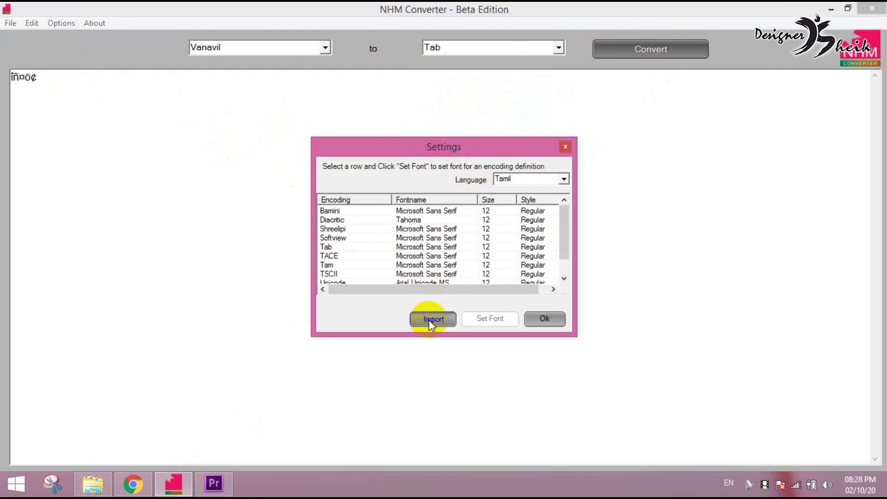
{"action": "left_click", "coordinate": [432, 321]}
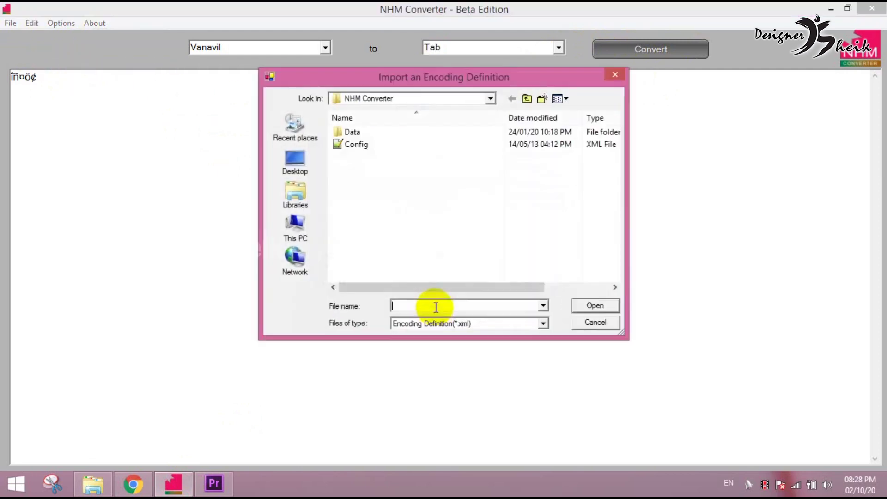
{"action": "left_click", "coordinate": [389, 104]}
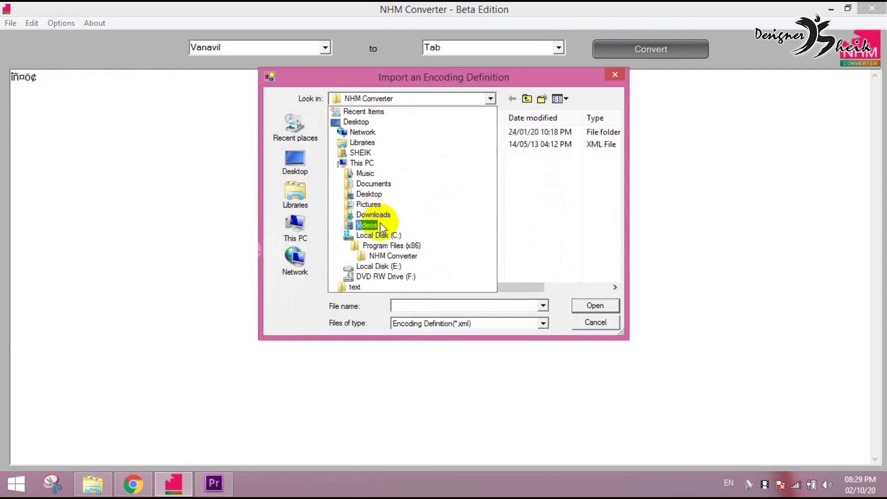
{"action": "left_click", "coordinate": [378, 266]}
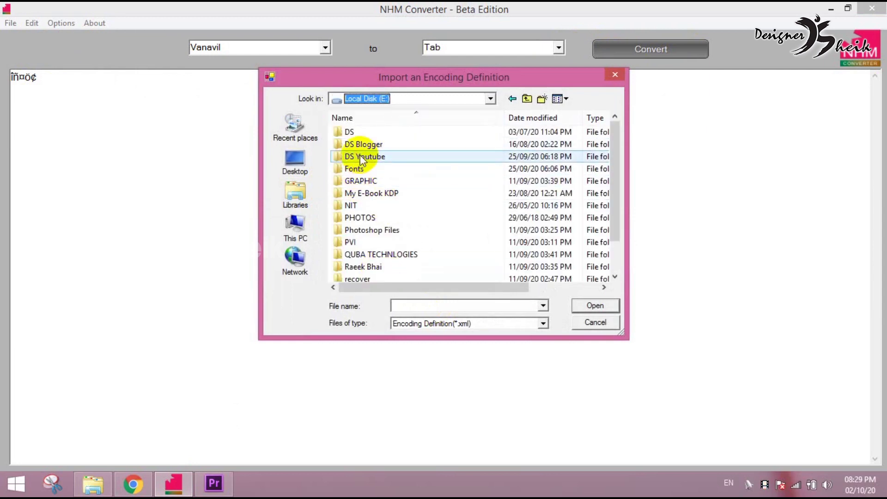
{"action": "double_click", "coordinate": [366, 170]}
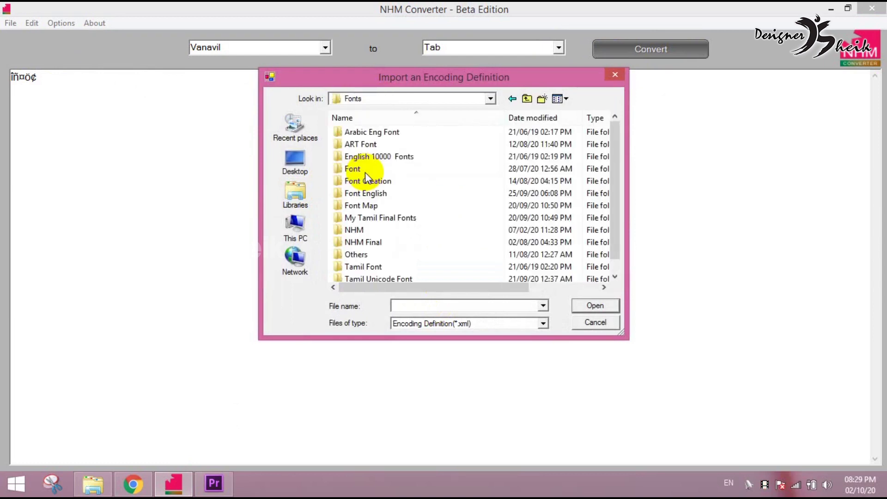
{"action": "double_click", "coordinate": [361, 230]}
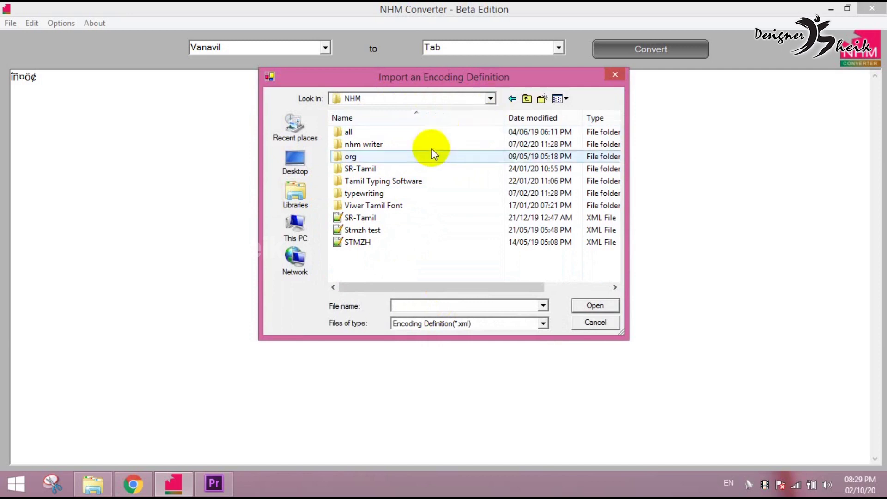
{"action": "left_click", "coordinate": [511, 100]}
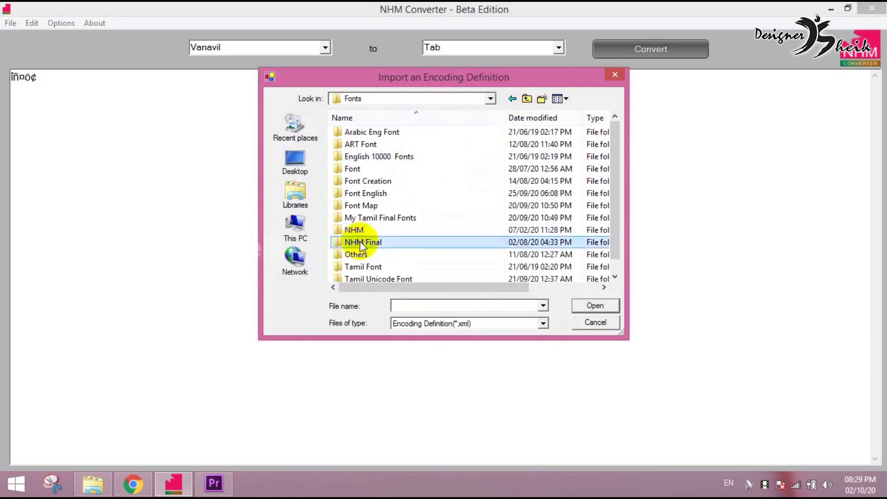
{"action": "double_click", "coordinate": [360, 240]}
{"action": "double_click", "coordinate": [374, 145]}
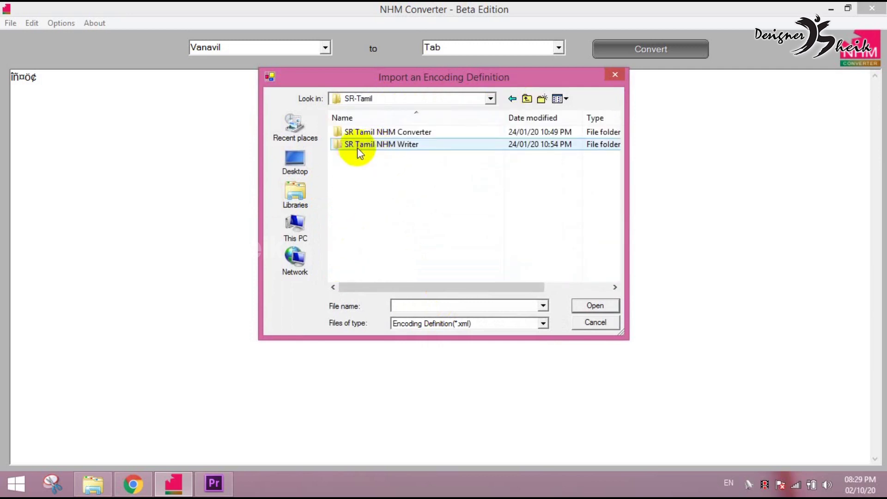
{"action": "double_click", "coordinate": [415, 133]}
Import SR-Tamil.xml, select the SR-Tamil row, and apply the settings with Ok
{"action": "left_click", "coordinate": [420, 134]}
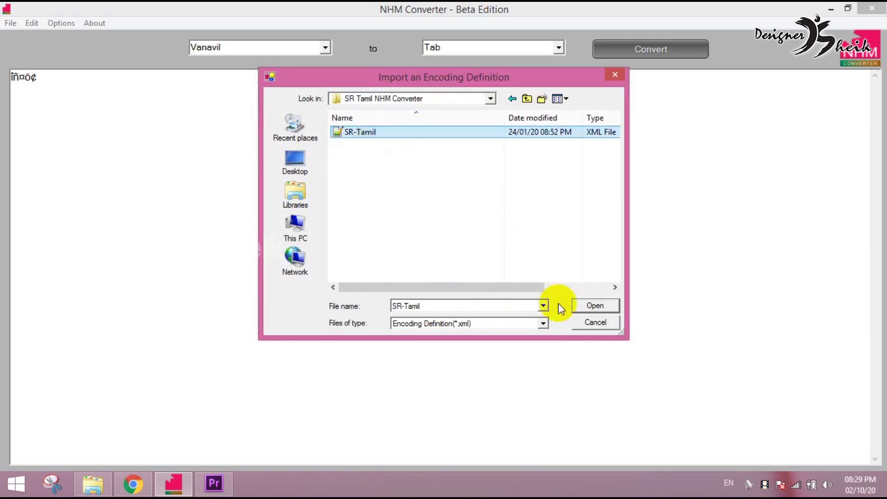
{"action": "left_click", "coordinate": [595, 305]}
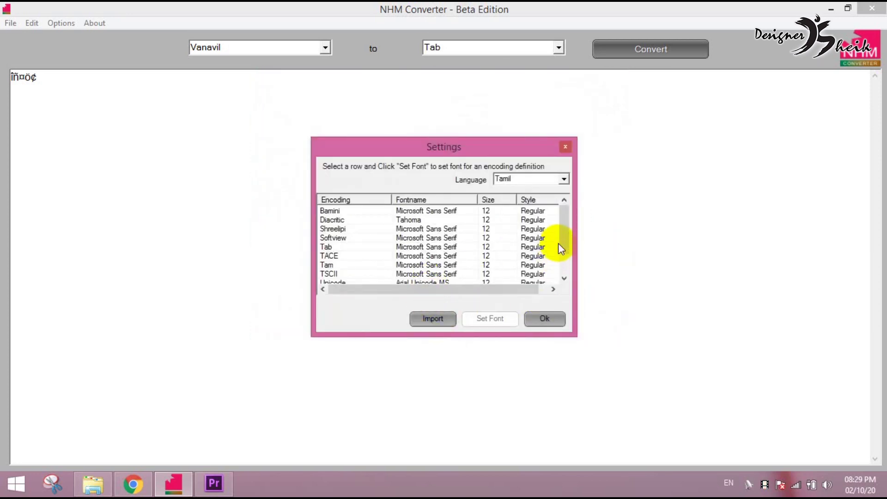
{"action": "left_click_drag", "start_coordinate": [564, 241], "coordinate": [564, 257]}
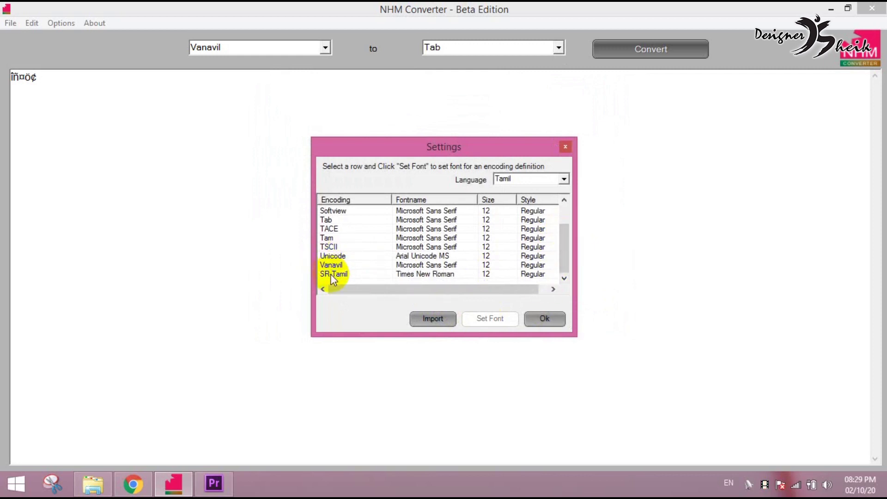
{"action": "left_click", "coordinate": [404, 274]}
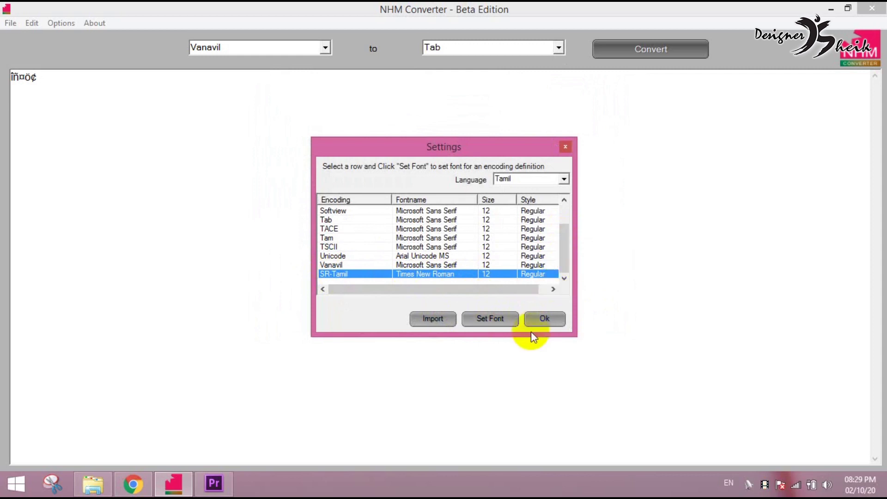
{"action": "left_click", "coordinate": [540, 321]}
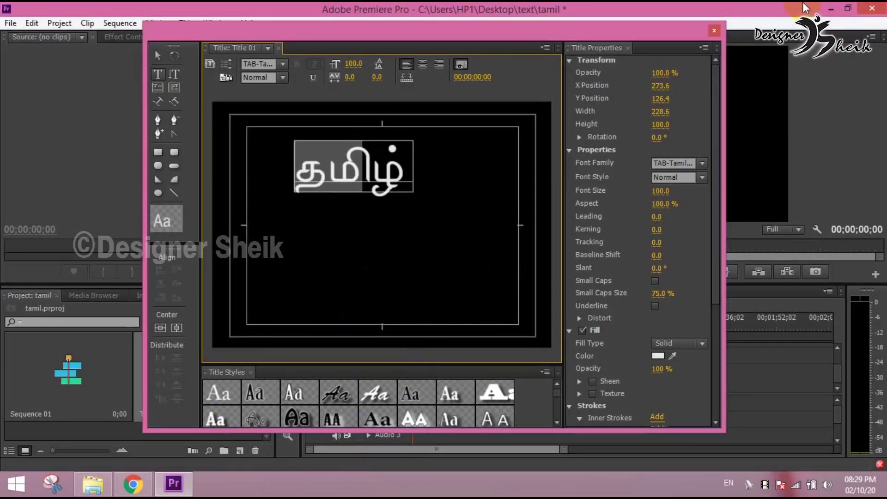
Minimize Premiere Pro and Chrome, then relaunch NHM Converter to load SR-Tamil
{"action": "left_click", "coordinate": [830, 10]}
{"action": "left_click", "coordinate": [828, 8]}
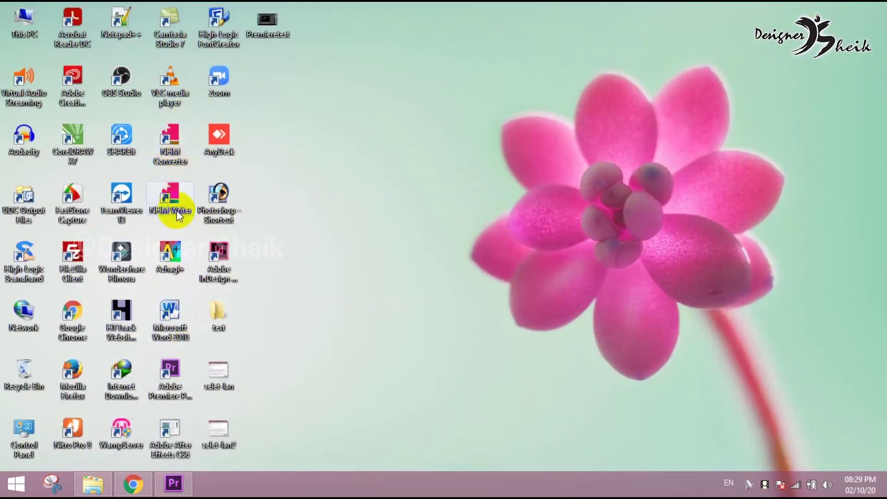
{"action": "double_click", "coordinate": [177, 149]}
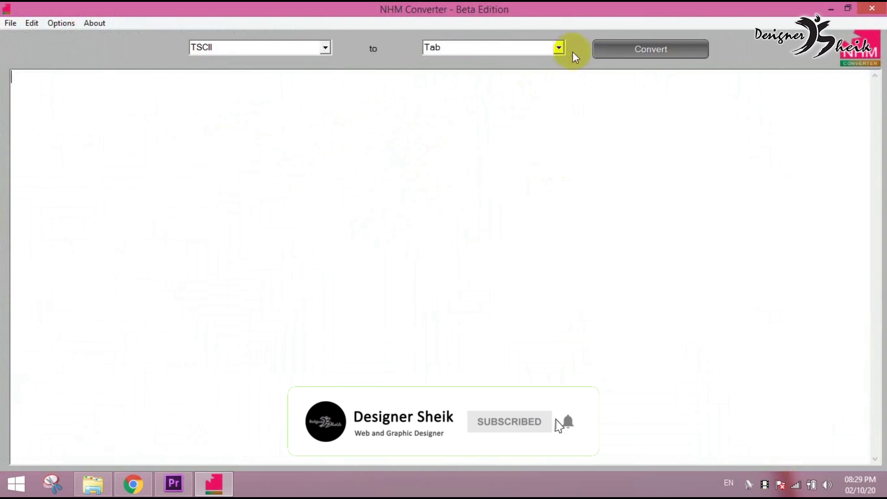
{"action": "left_click", "coordinate": [559, 48]}
{"action": "scroll", "coordinate": [529, 85], "scroll_direction": "up", "scroll_amount": 1}
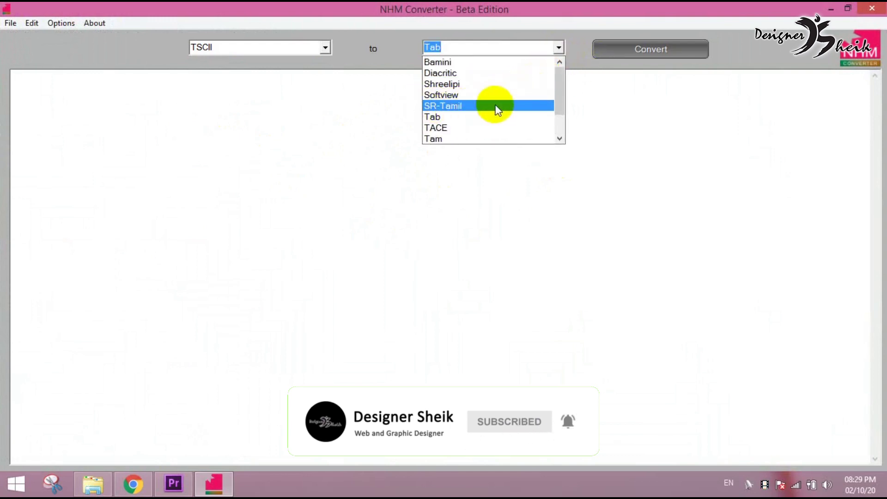
{"action": "left_click", "coordinate": [432, 116]}
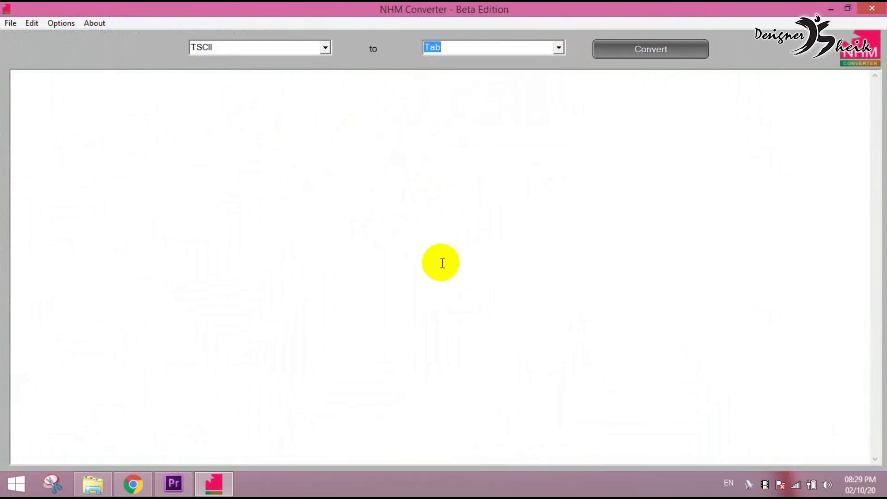
Paste தமிழ் into NHM Converter, convert it to SR-Tamil, and select the output
{"action": "left_click", "coordinate": [134, 483]}
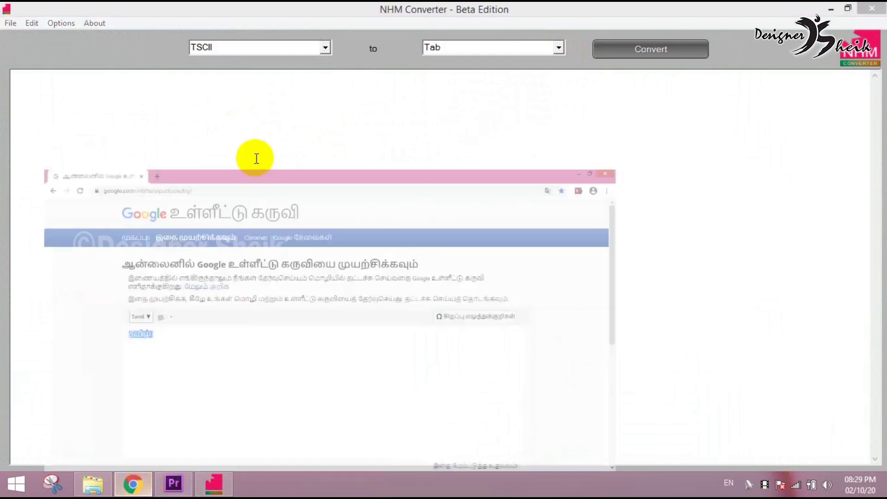
{"action": "left_click", "coordinate": [217, 483]}
{"action": "left_click", "coordinate": [323, 147]}
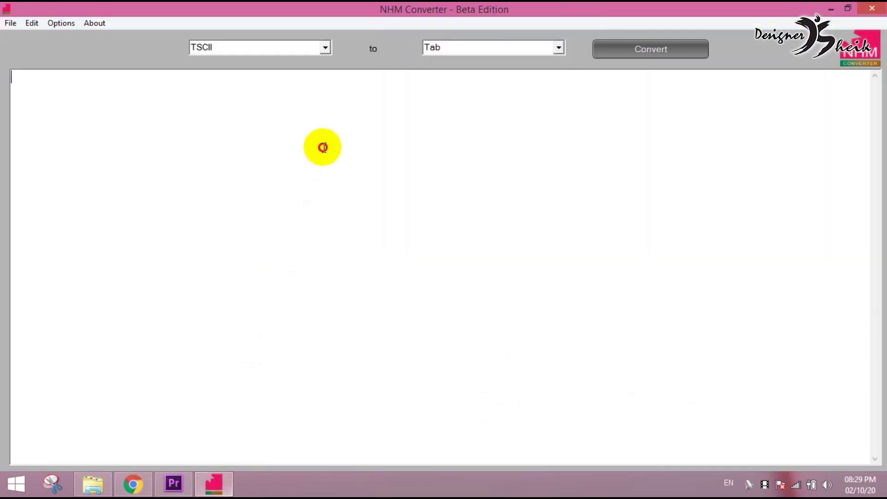
{"action": "type", "text": "தமிழ்"}
{"action": "left_click", "coordinate": [559, 47]}
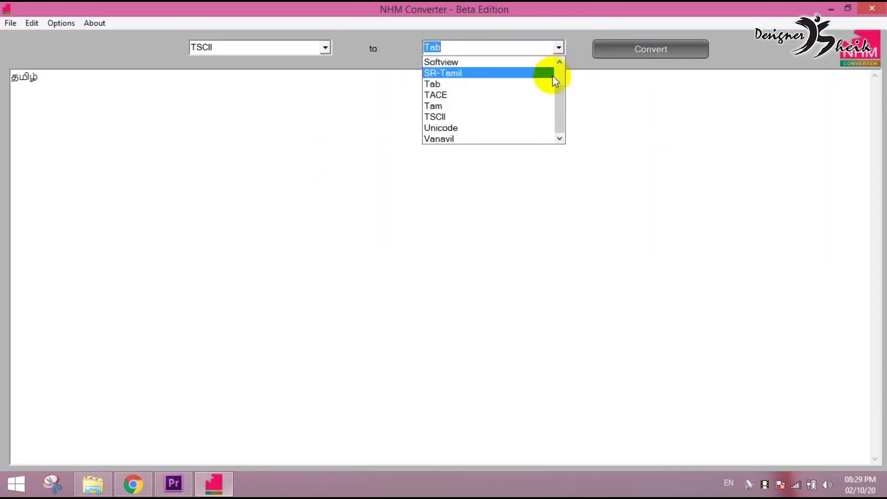
{"action": "left_click", "coordinate": [545, 73]}
{"action": "left_click", "coordinate": [647, 51]}
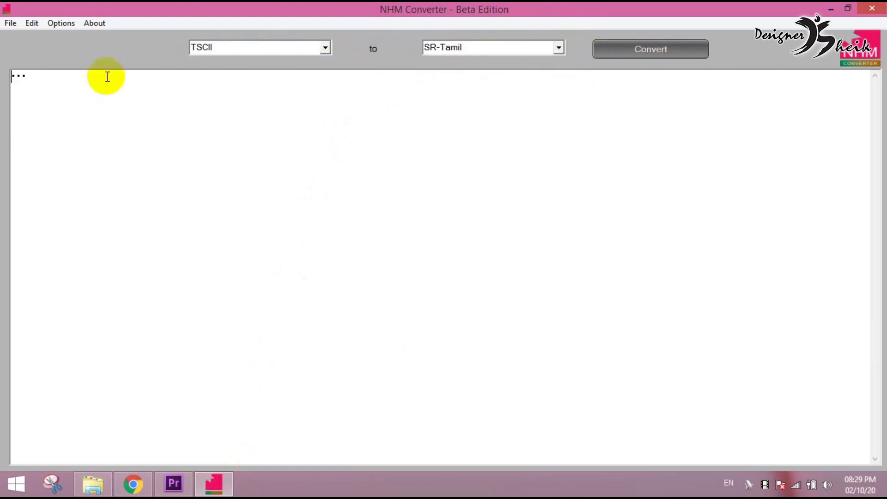
{"action": "left_click_drag", "start_coordinate": [107, 77], "coordinate": [12, 62]}
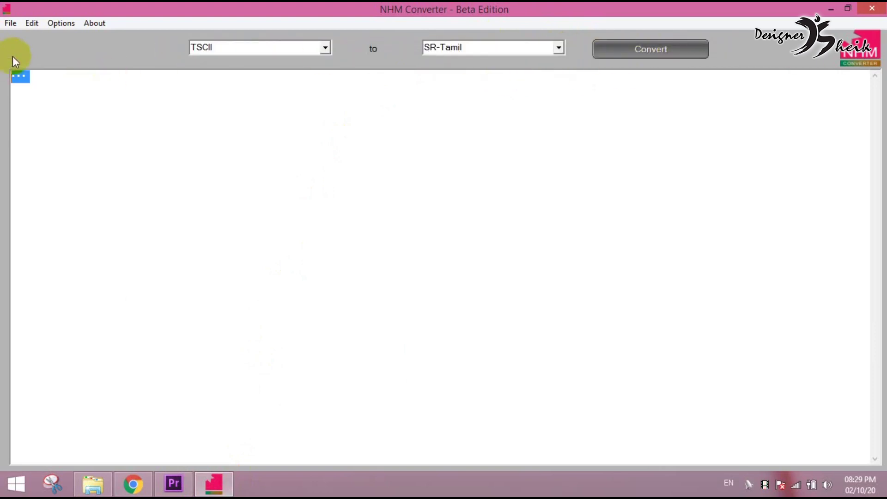
{"action": "left_click", "coordinate": [174, 484]}
Paste the SR-Tamil text into Title 01 and set its font to SR-Tamil001
{"action": "left_click", "coordinate": [379, 202]}
{"action": "key", "text": "ctrl+v"}
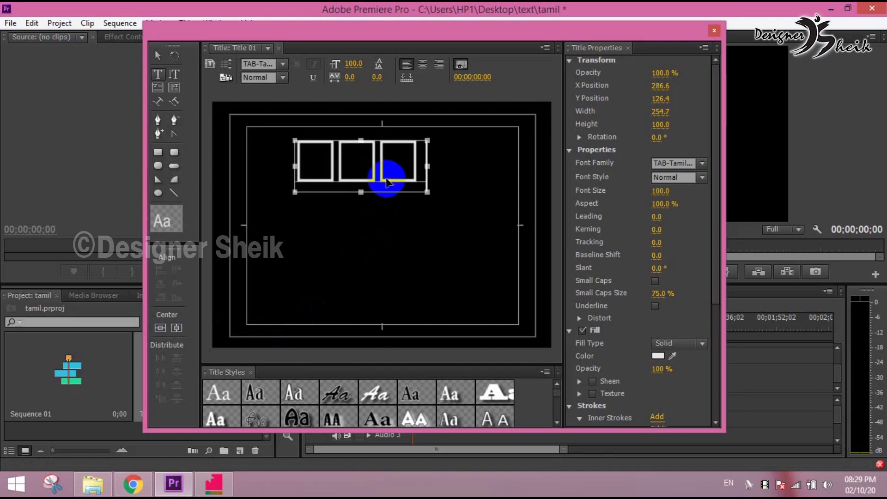
{"action": "left_click", "coordinate": [584, 163]}
{"action": "left_click", "coordinate": [664, 162]}
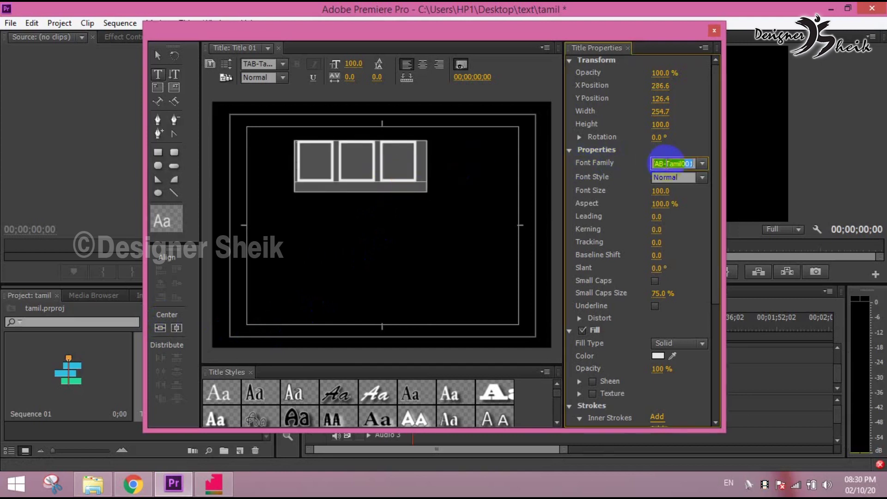
{"action": "left_click", "coordinate": [703, 164]}
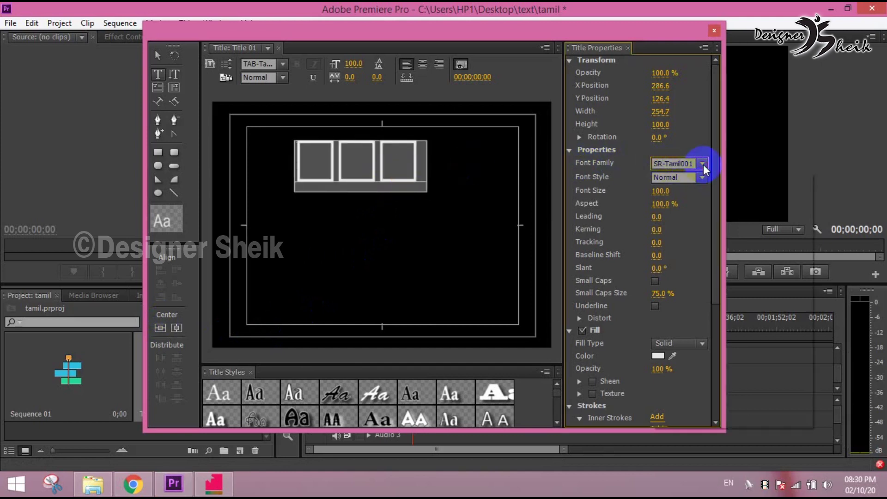
{"action": "left_click", "coordinate": [679, 179]}
{"action": "left_click", "coordinate": [337, 152]}
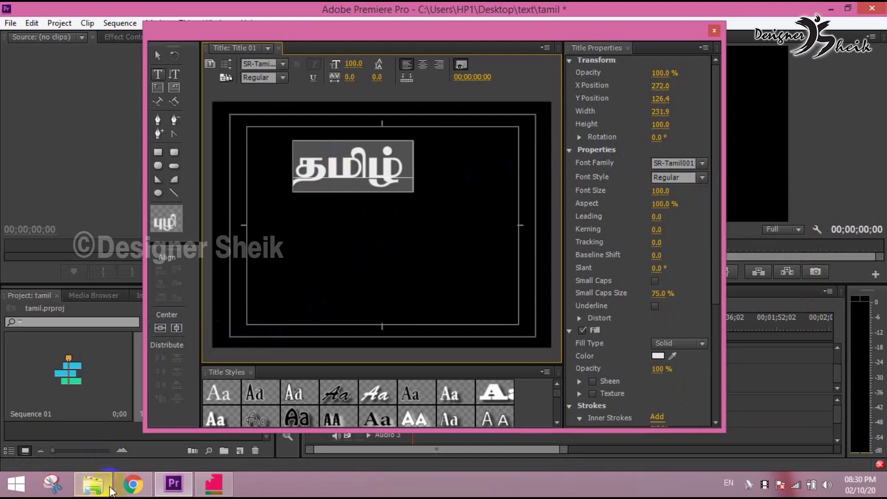
Switch through Chrome and the title editor back to NHM Converter
{"action": "left_click", "coordinate": [132, 484]}
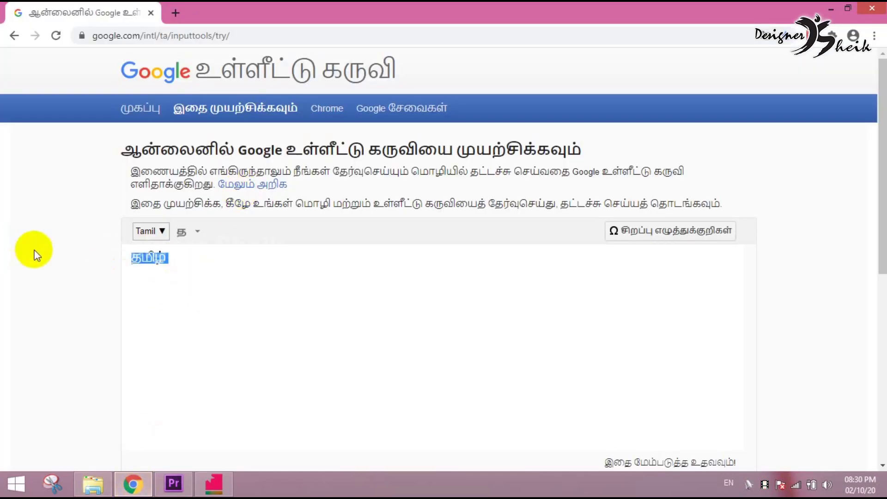
{"action": "left_click", "coordinate": [173, 484]}
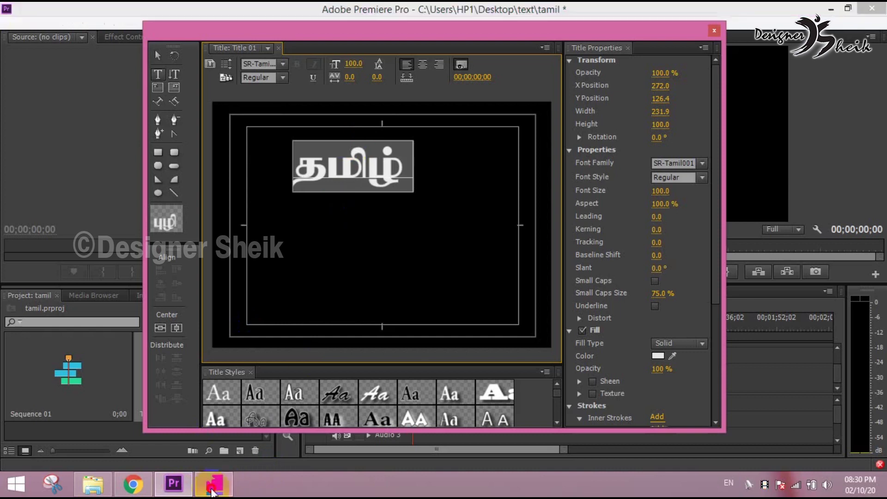
{"action": "left_click", "coordinate": [214, 484]}
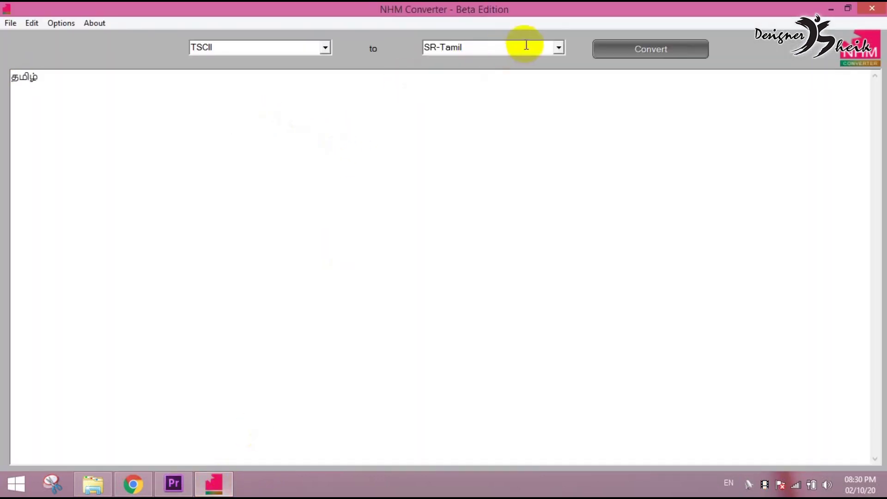
Convert தமிழ் to Tam encoding in NHM Converter and copy the result
{"action": "left_click", "coordinate": [556, 44]}
{"action": "left_click", "coordinate": [474, 102]}
{"action": "left_click", "coordinate": [638, 50]}
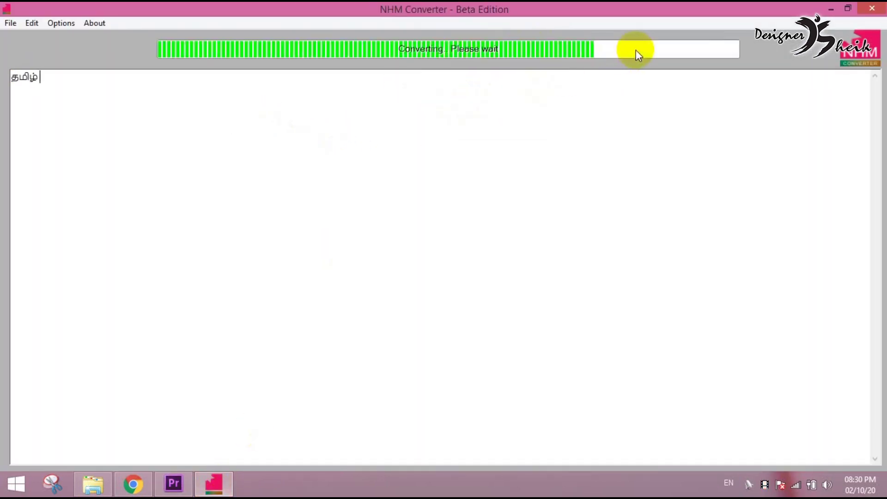
{"action": "key", "text": "ctrl+a"}
Replace the title text with the Tam-encoded text and apply a TAM-Tamil font
{"action": "left_click", "coordinate": [229, 483]}
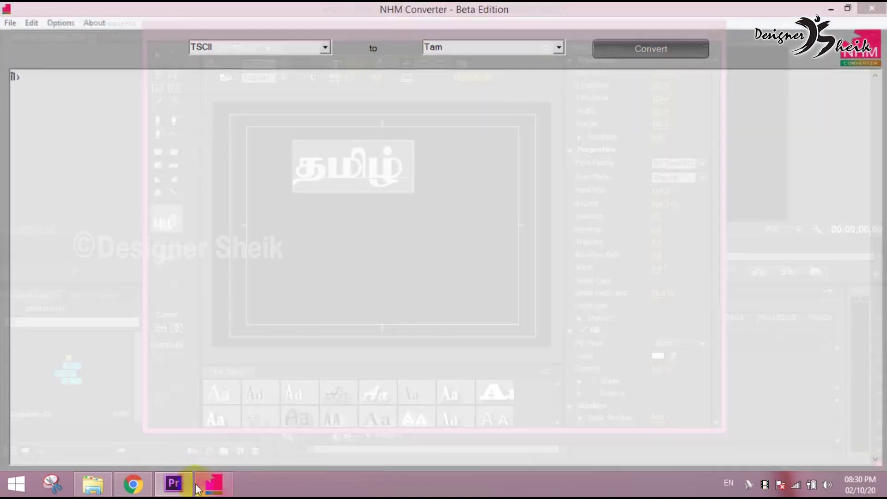
{"action": "left_click", "coordinate": [338, 173]}
{"action": "key", "text": "ctrl+a"}
{"action": "key", "text": "ctrl+v"}
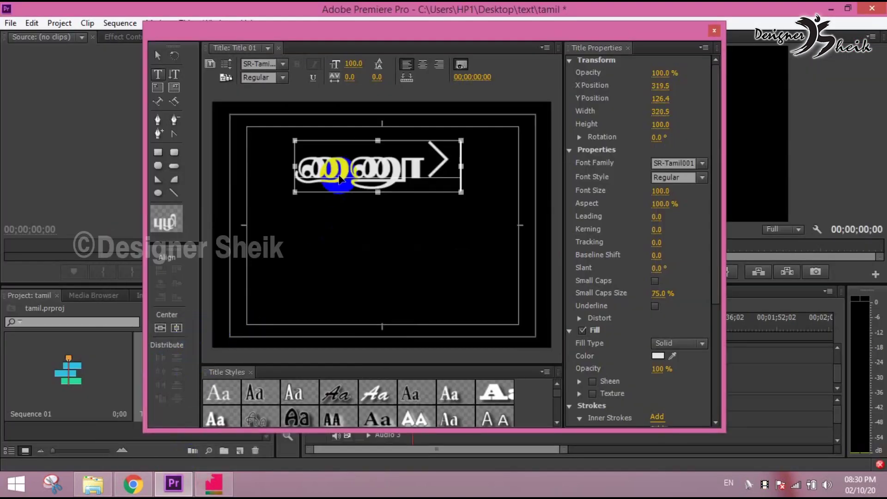
{"action": "key", "text": "ctrl+a"}
{"action": "left_click", "coordinate": [673, 163]}
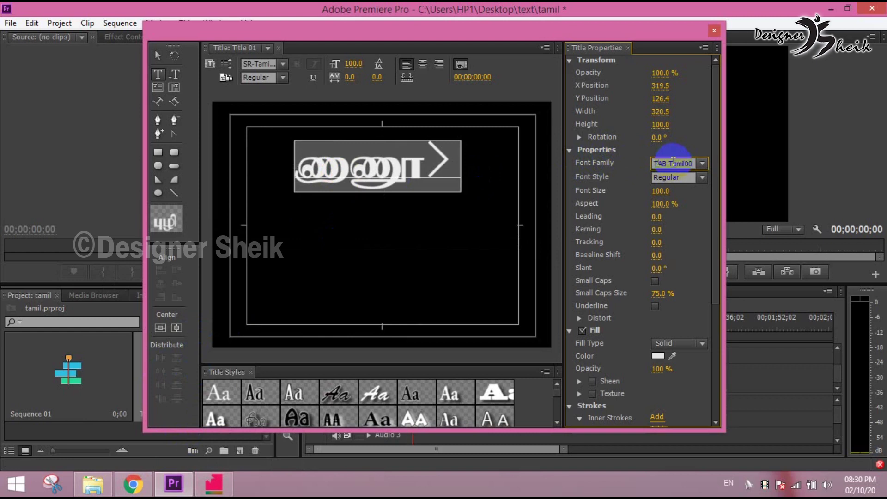
{"action": "key", "text": "Return"}
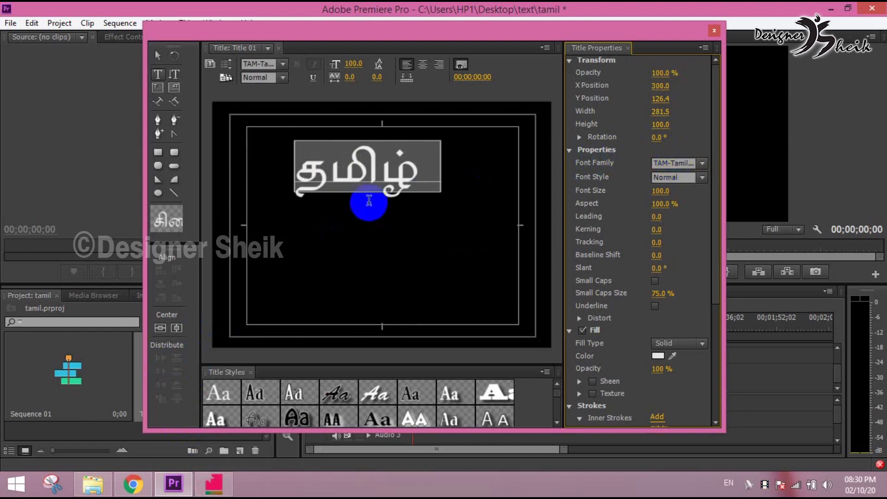
Step through TAM-Tamil00x font variants for the title, then open the Tamil fonts folder
{"action": "left_click_drag", "start_coordinate": [366, 200], "coordinate": [388, 170]}
{"action": "key", "text": "ctrl+a"}
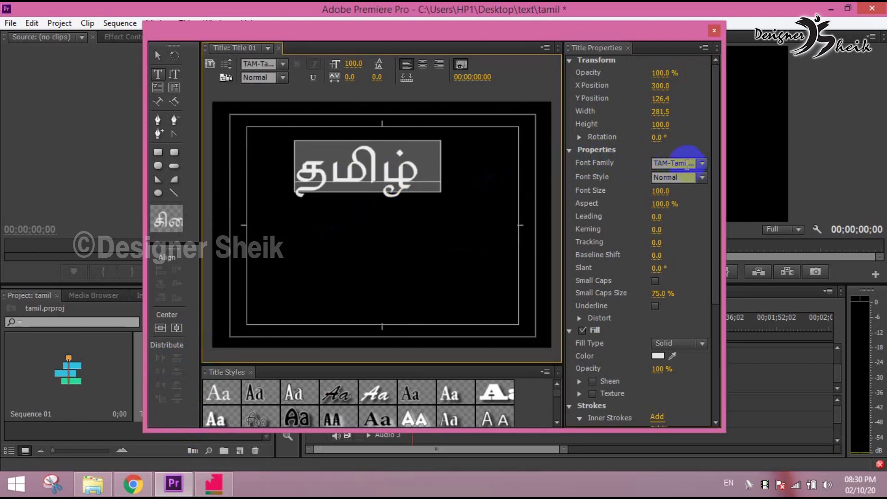
{"action": "left_click", "coordinate": [681, 163]}
{"action": "key", "text": "Up"}
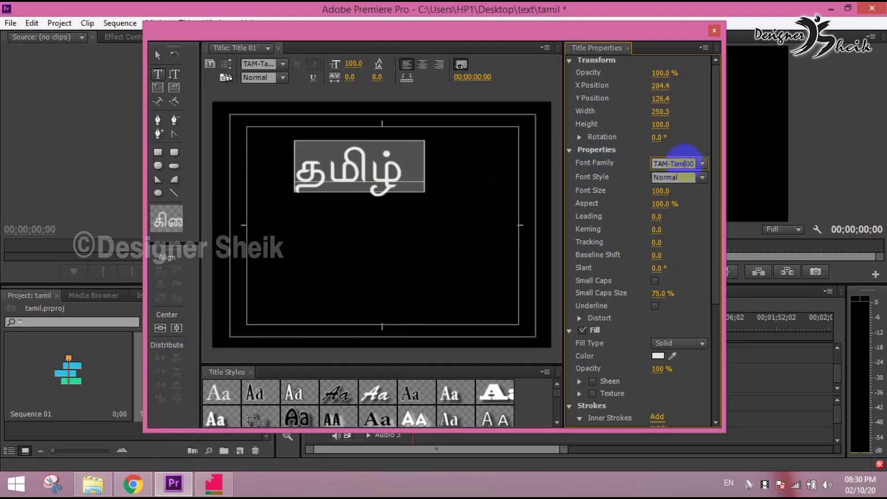
{"action": "key", "text": "Up"}
{"action": "key", "text": "Up"}
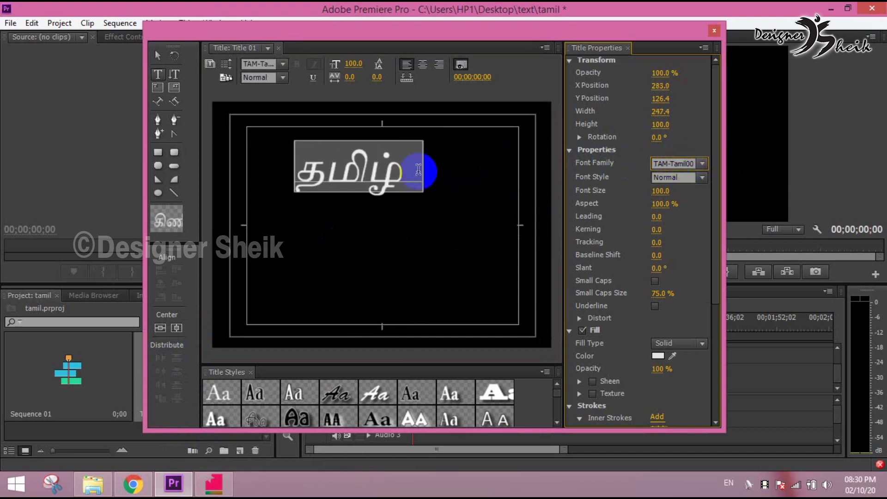
{"action": "left_click", "coordinate": [408, 173]}
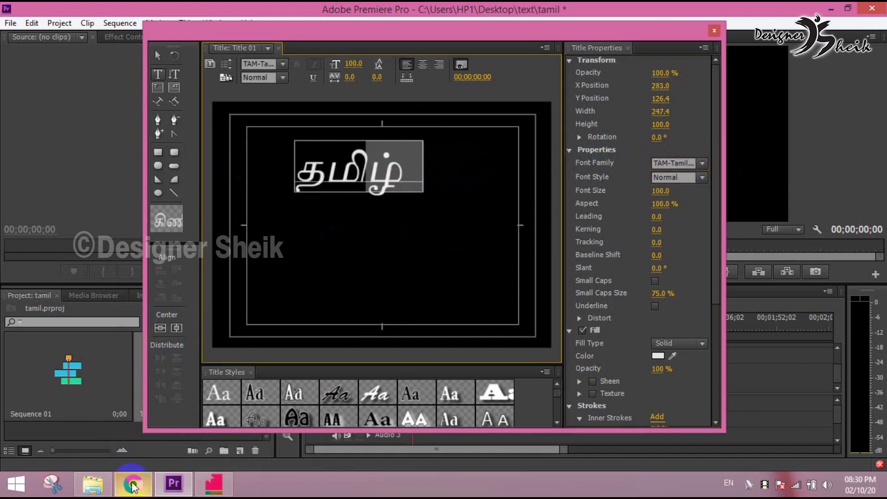
{"action": "left_click", "coordinate": [93, 484]}
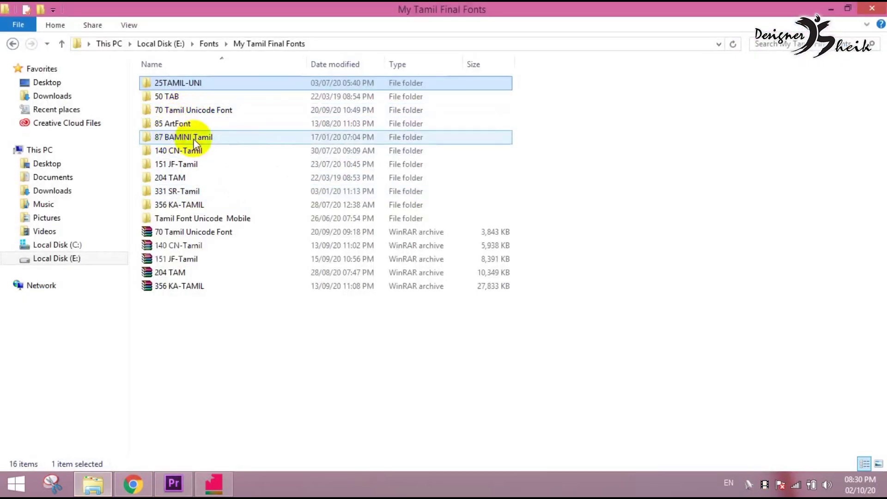
Convert தமிழ் to Bamini encoding in NHM Converter
{"action": "left_click", "coordinate": [135, 485]}
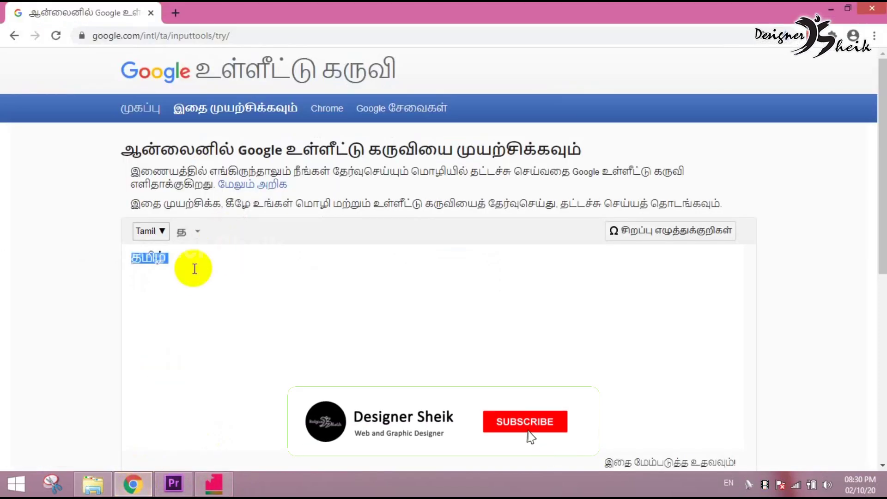
{"action": "left_click", "coordinate": [213, 484]}
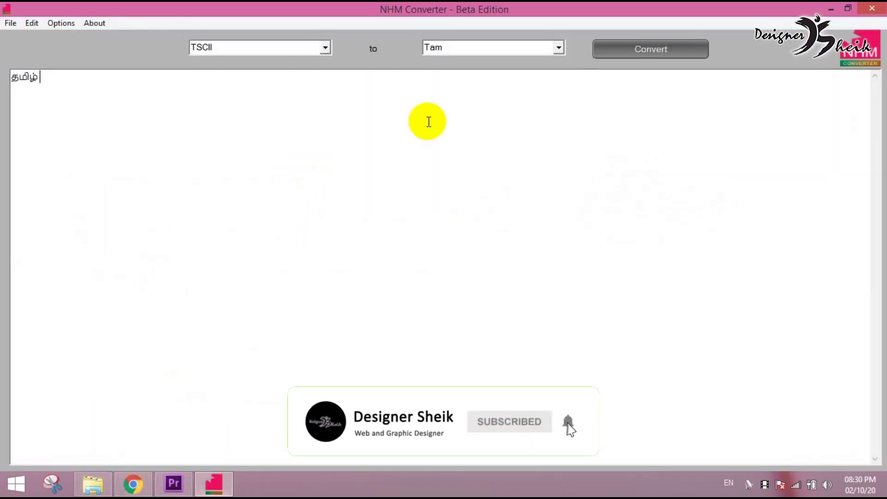
{"action": "left_click", "coordinate": [559, 48]}
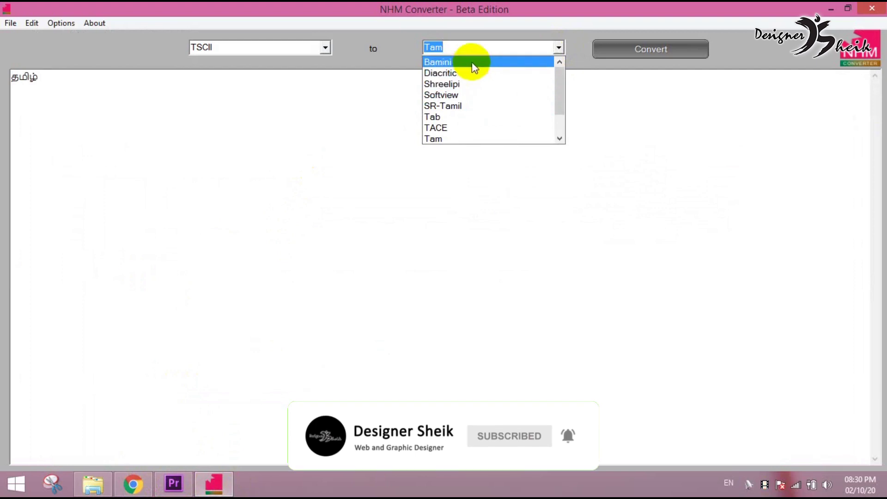
{"action": "left_click", "coordinate": [472, 62]}
{"action": "left_click", "coordinate": [647, 53]}
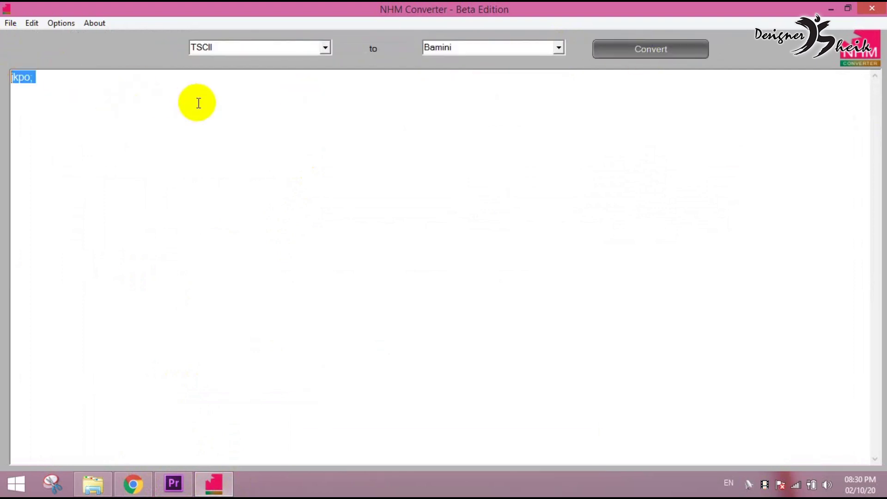
Paste the Bamini text into Title 01, set a BAMINI-Tamil font, and return to the fonts folder
{"action": "left_click", "coordinate": [174, 484]}
{"action": "double_click", "coordinate": [370, 169]}
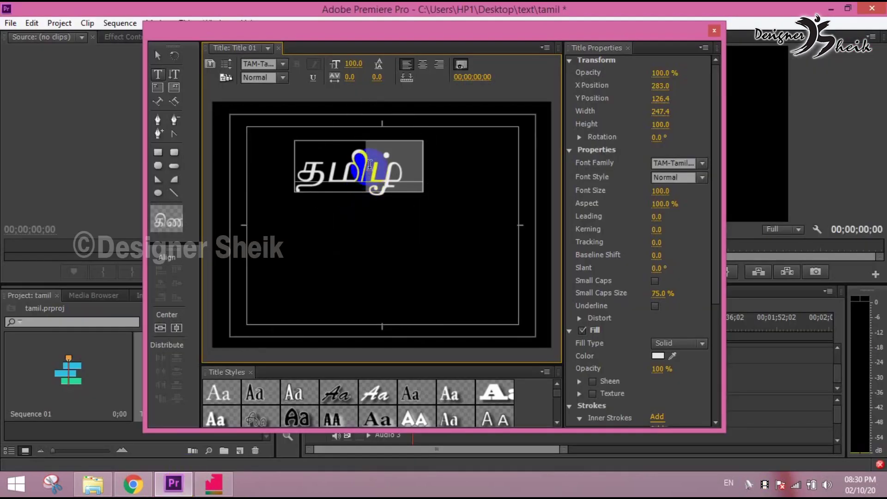
{"action": "key", "text": "ctrl+a"}
{"action": "key", "text": "ctrl+v"}
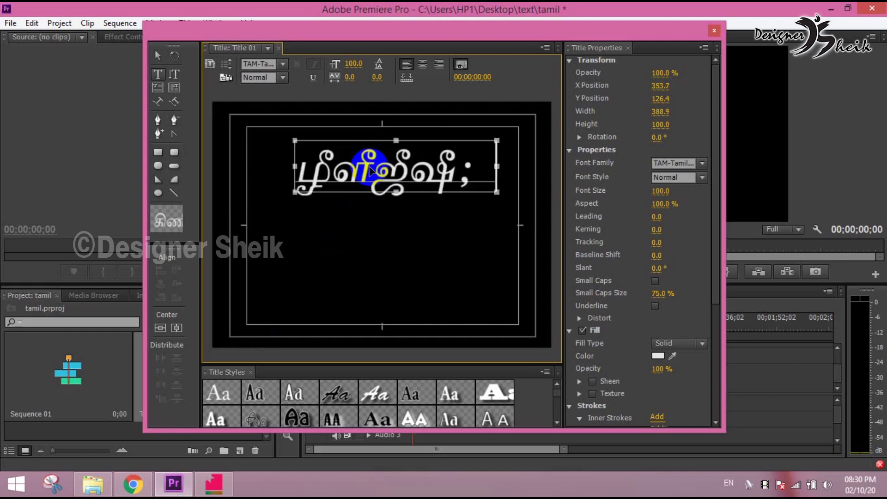
{"action": "key", "text": "ctrl+a"}
{"action": "left_click", "coordinate": [663, 164]}
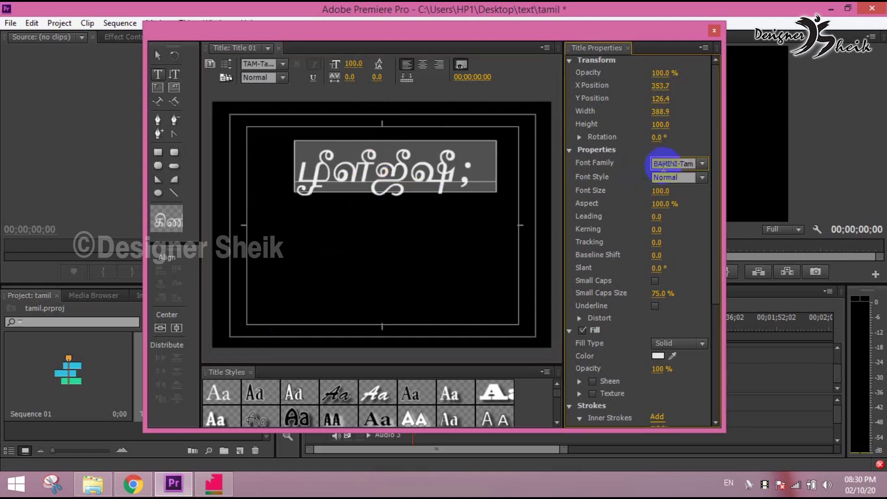
{"action": "key", "text": "Return"}
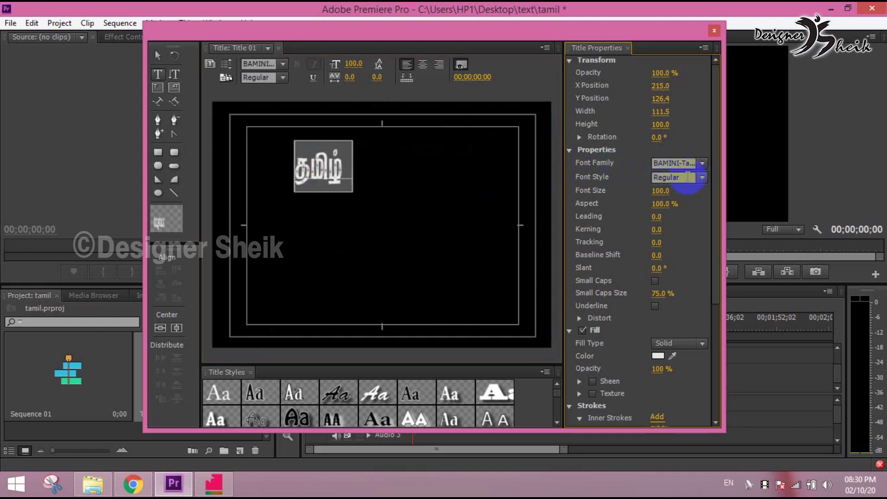
{"action": "key", "text": "Down"}
{"action": "key", "text": "Down"}
{"action": "key", "text": "Down"}
{"action": "key", "text": "Down"}
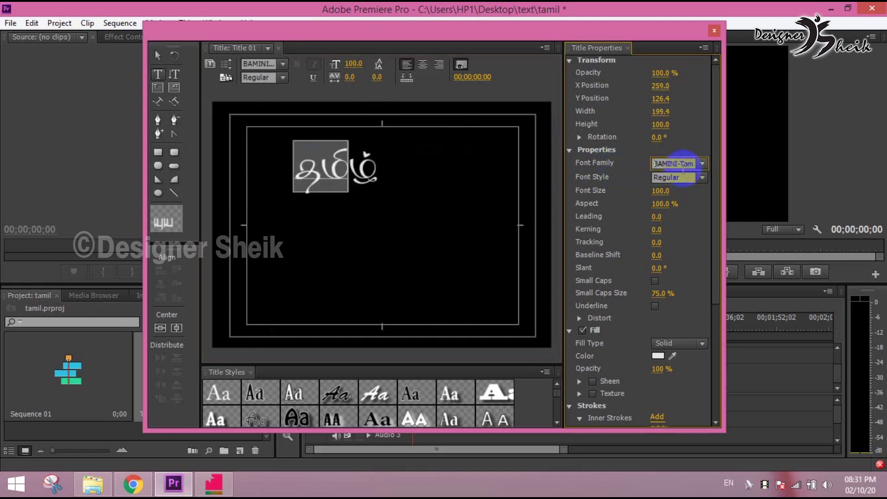
{"action": "key", "text": "Down"}
{"action": "key", "text": "Down"}
{"action": "left_click", "coordinate": [345, 167]}
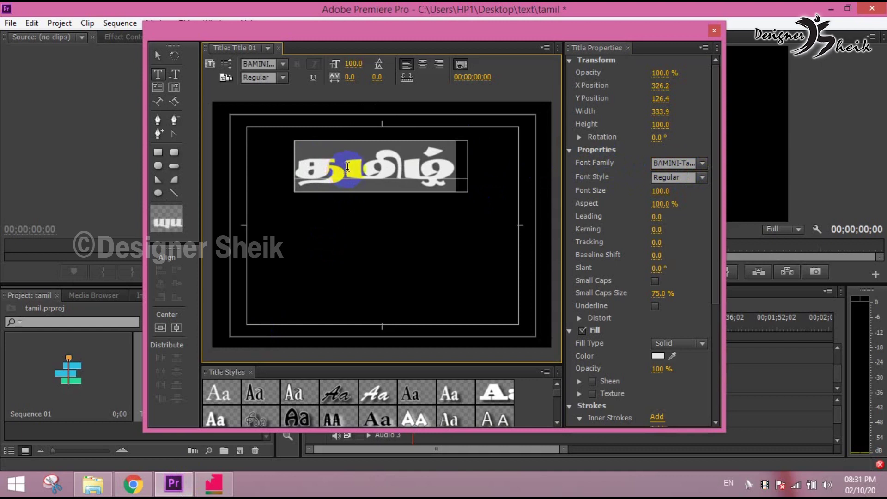
{"action": "left_click", "coordinate": [93, 484]}
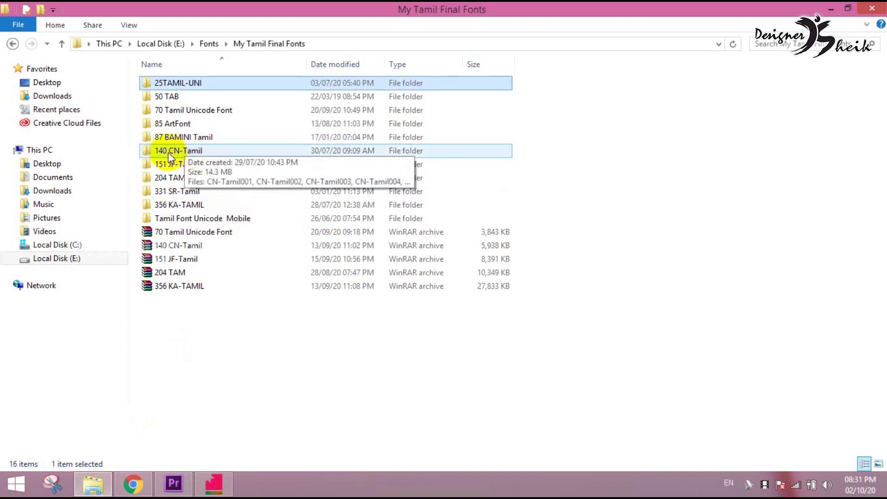
Browse the JF-Tamil and KA-TAMIL font folders, then select தமிழ் in Google Input Tools
{"action": "left_click", "coordinate": [177, 165]}
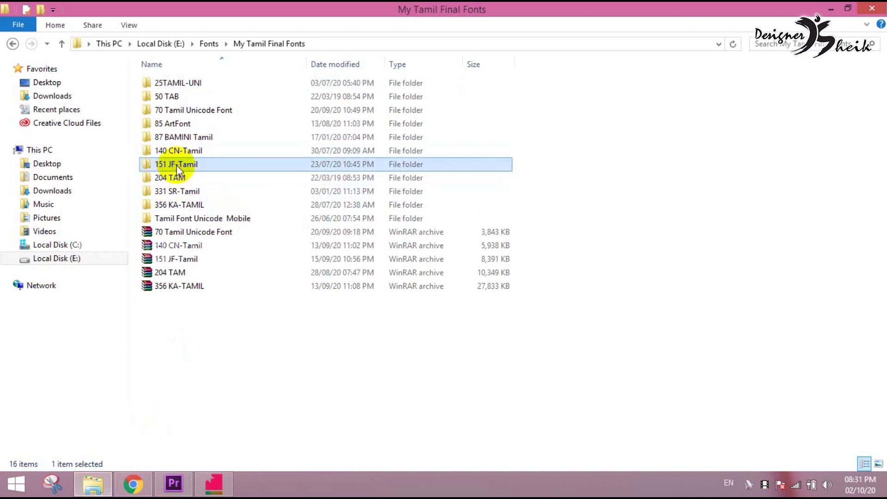
{"action": "left_click", "coordinate": [204, 204]}
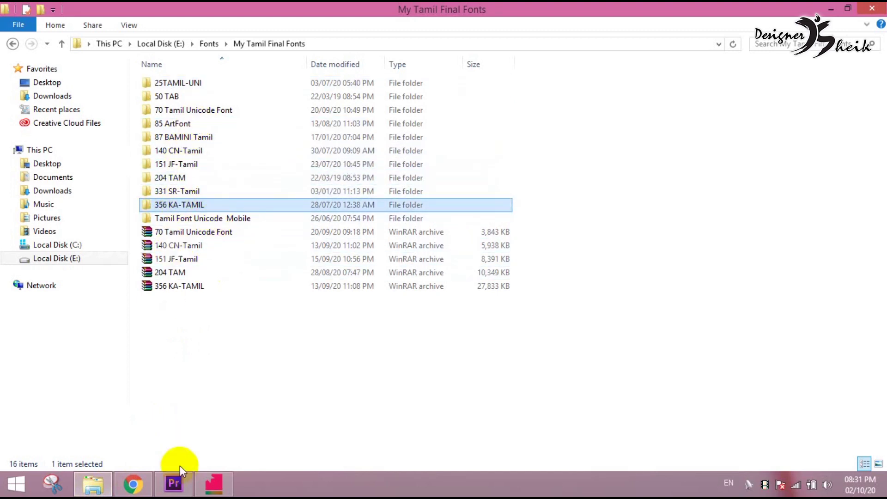
{"action": "left_click", "coordinate": [148, 485]}
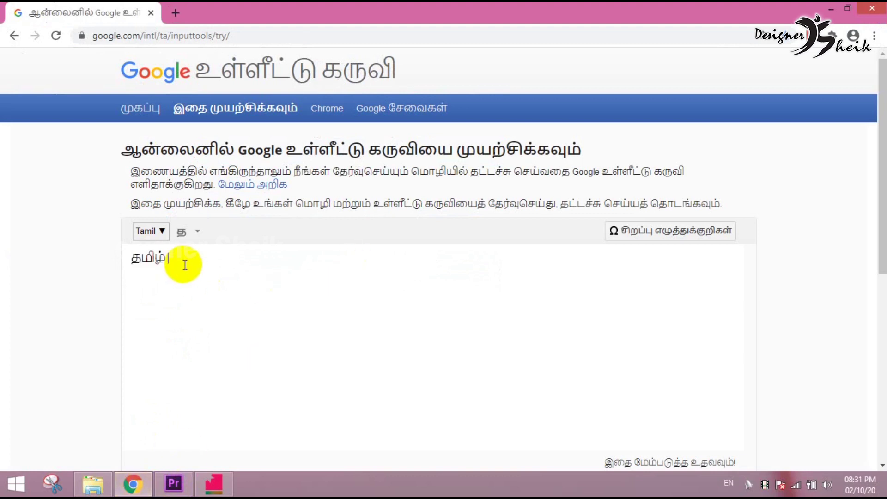
{"action": "left_click_drag", "start_coordinate": [183, 261], "coordinate": [70, 323]}
{"action": "left_click", "coordinate": [213, 484]}
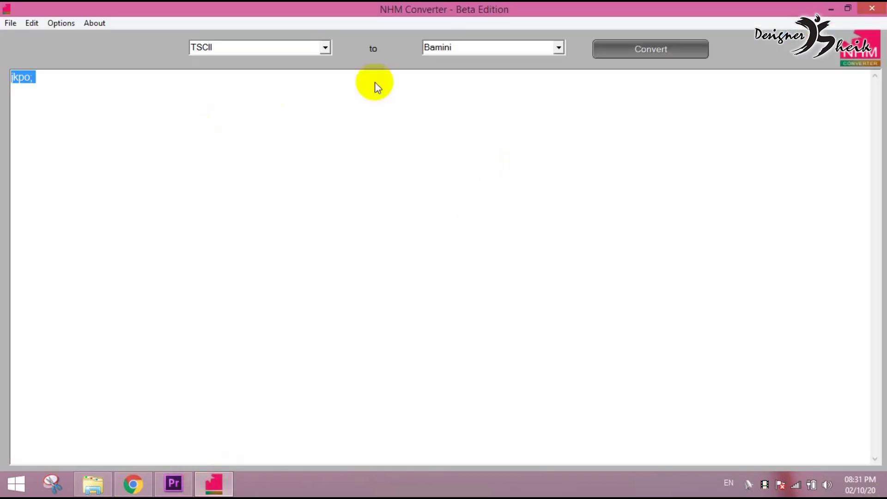
{"action": "left_click", "coordinate": [559, 47]}
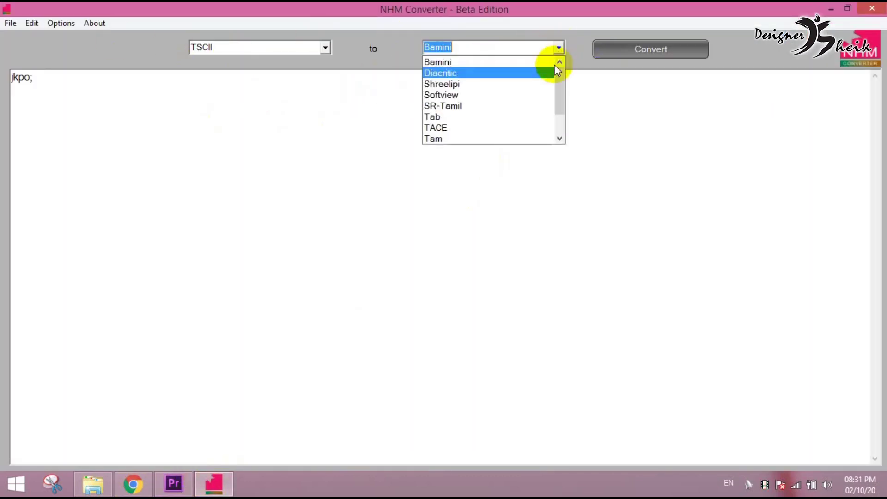
{"action": "scroll", "coordinate": [529, 111], "scroll_direction": "down", "scroll_amount": 1}
{"action": "scroll", "coordinate": [526, 106], "scroll_direction": "up", "scroll_amount": 1}
{"action": "left_click", "coordinate": [244, 119]}
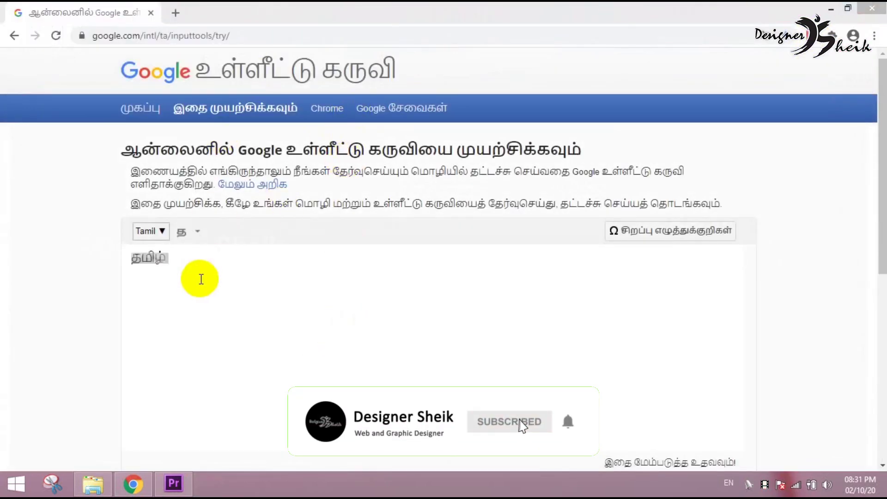
{"action": "left_click", "coordinate": [185, 274]}
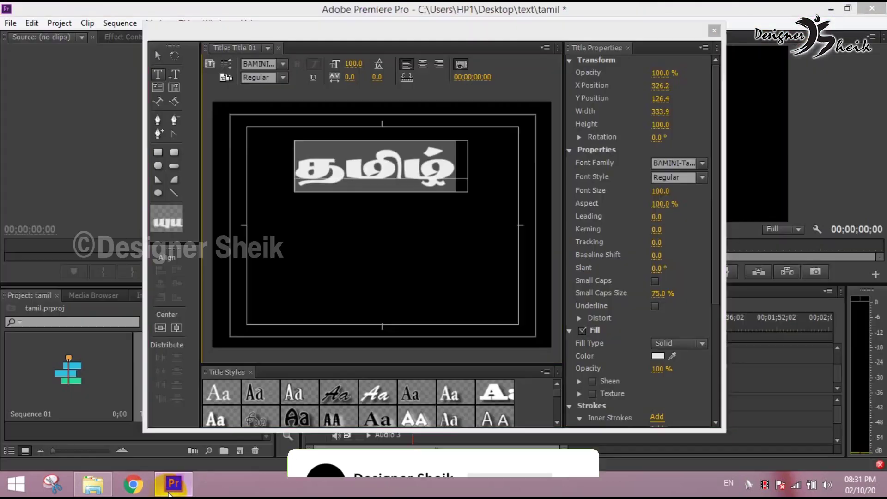
Delete the Bamini தமிழ் text from the title
{"action": "left_click", "coordinate": [346, 202]}
{"action": "left_click_drag", "start_coordinate": [346, 202], "coordinate": [356, 173]}
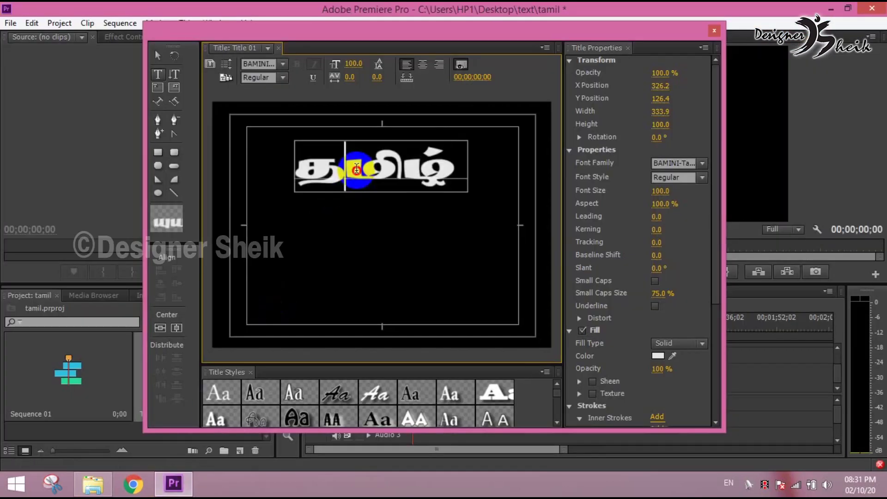
{"action": "key", "text": "ctrl+v"}
{"action": "left_click", "coordinate": [291, 164]}
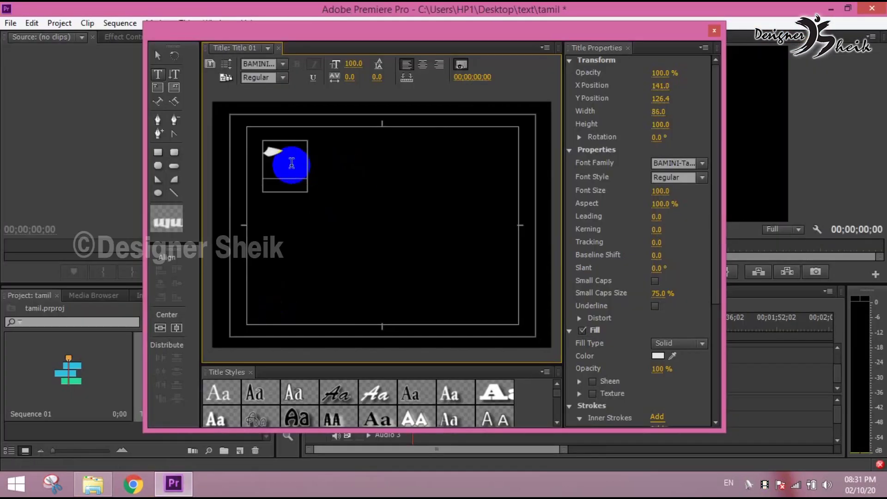
{"action": "key", "text": "BackSpace"}
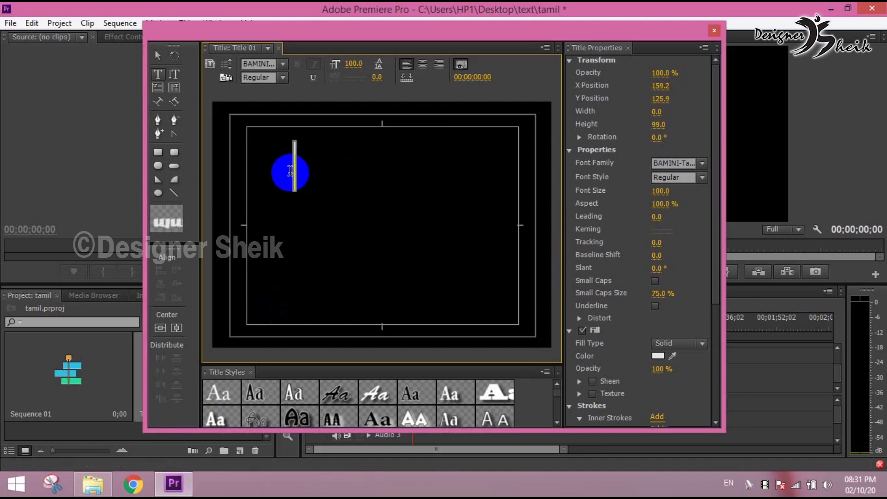
{"action": "left_click", "coordinate": [366, 233]}
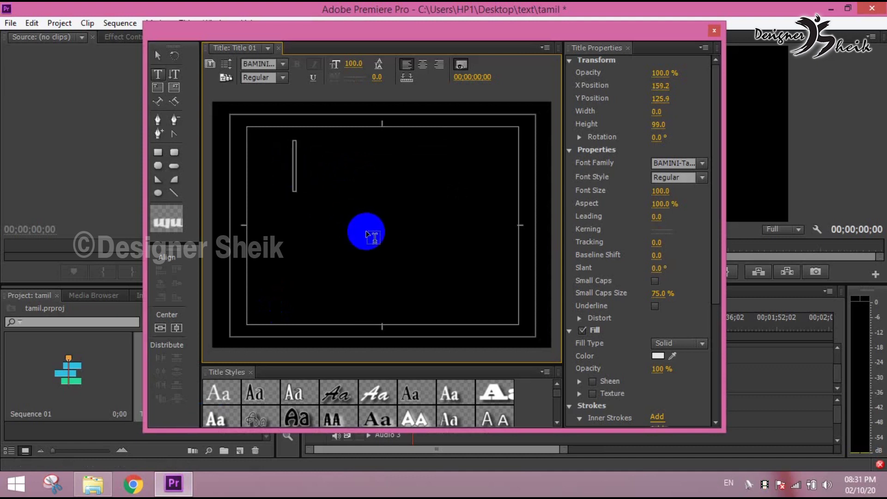
Set the title font to TAB-Tamil00, then minimize Premiere and File Explorer to show the desktop
{"action": "left_click", "coordinate": [682, 162]}
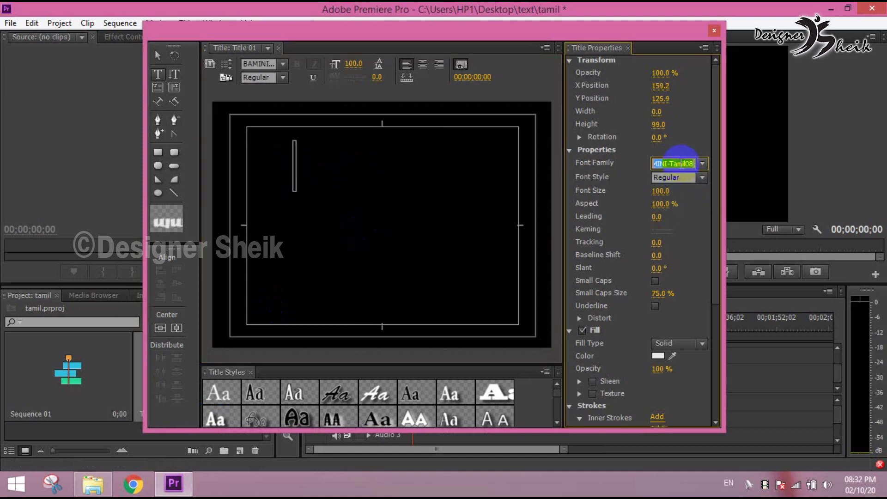
{"action": "type", "text": "TAB"}
{"action": "key", "text": "Return"}
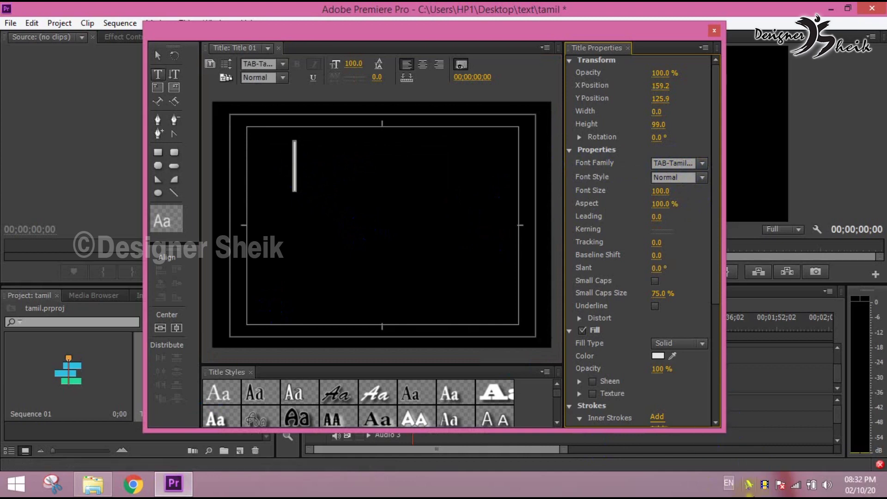
{"action": "left_click", "coordinate": [830, 9]}
{"action": "left_click", "coordinate": [830, 9]}
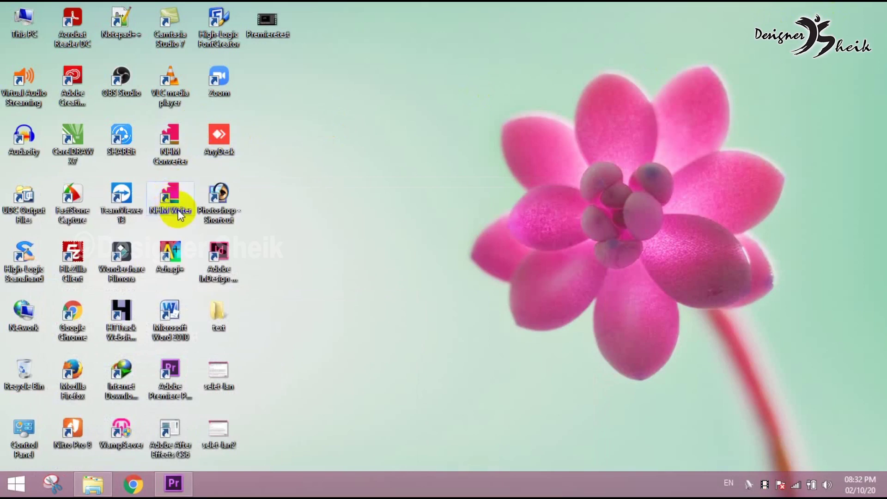
Review the Tam, Unicode, Bamini, KJC and SR-Tamil keymap rows in NHM Writer settings
{"action": "right_click", "coordinate": [749, 488]}
{"action": "left_click", "coordinate": [758, 404]}
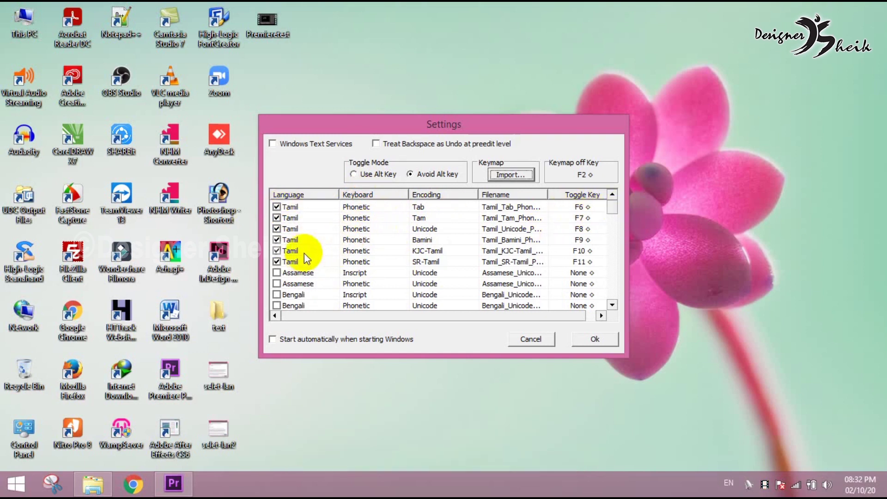
{"action": "left_click", "coordinate": [305, 218]}
{"action": "left_click", "coordinate": [305, 229]}
{"action": "left_click", "coordinate": [303, 240]}
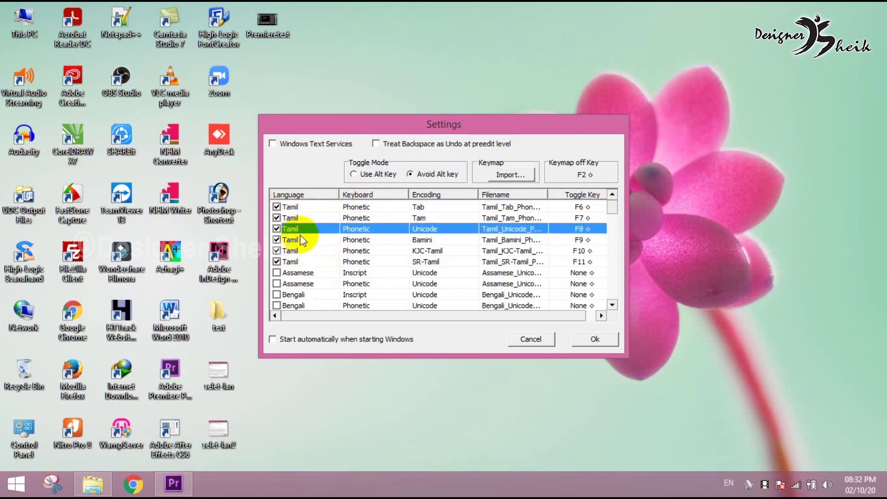
{"action": "left_click", "coordinate": [302, 251]}
{"action": "left_click", "coordinate": [299, 261]}
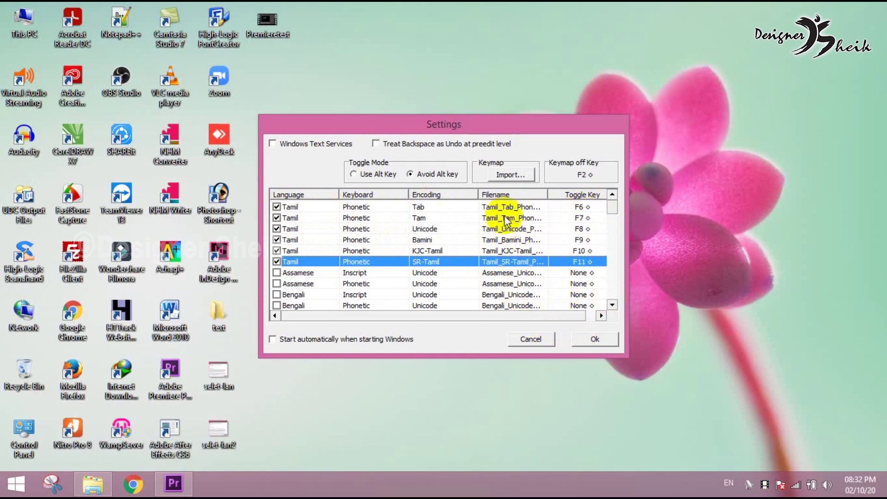
Save the keymap settings, accept the restart notice, and return to Premiere Pro
{"action": "left_click", "coordinate": [579, 344]}
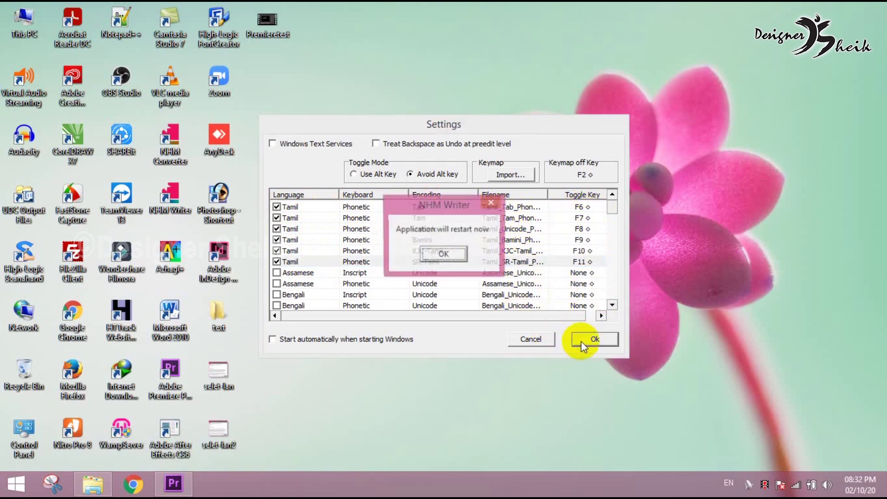
{"action": "left_click", "coordinate": [460, 256]}
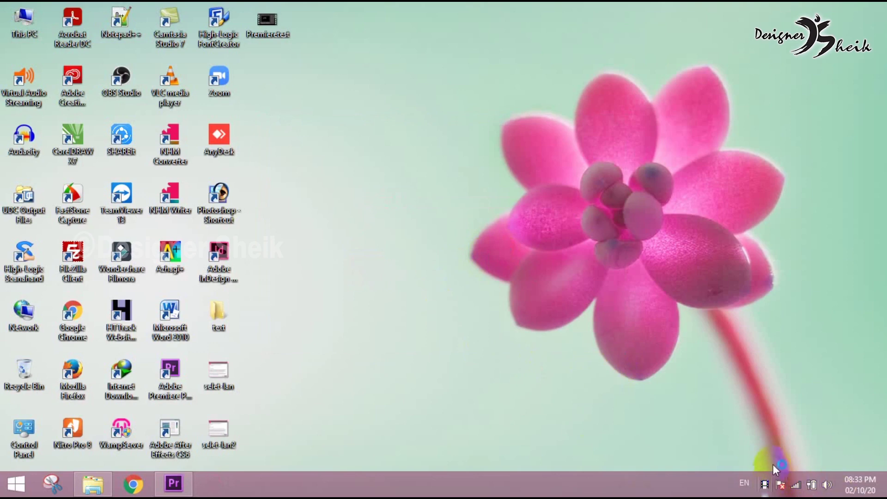
{"action": "left_click", "coordinate": [169, 487]}
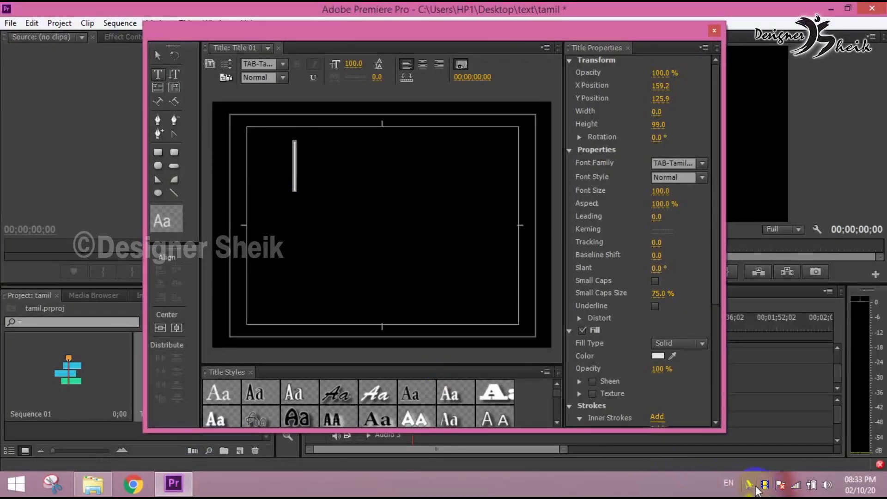
Switch to the F6 Tamil Phonetic Tab keymap and test-type on the title canvas
{"action": "left_click", "coordinate": [751, 485]}
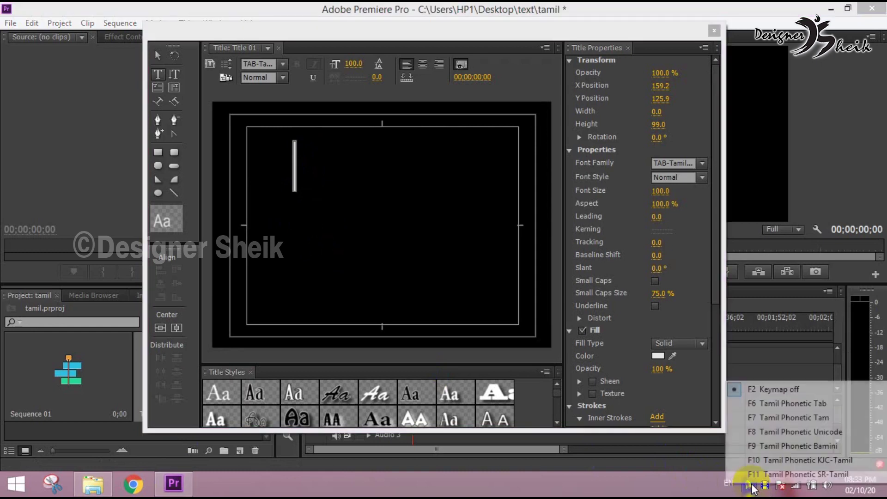
{"action": "left_click", "coordinate": [758, 403]}
{"action": "left_click", "coordinate": [295, 159]}
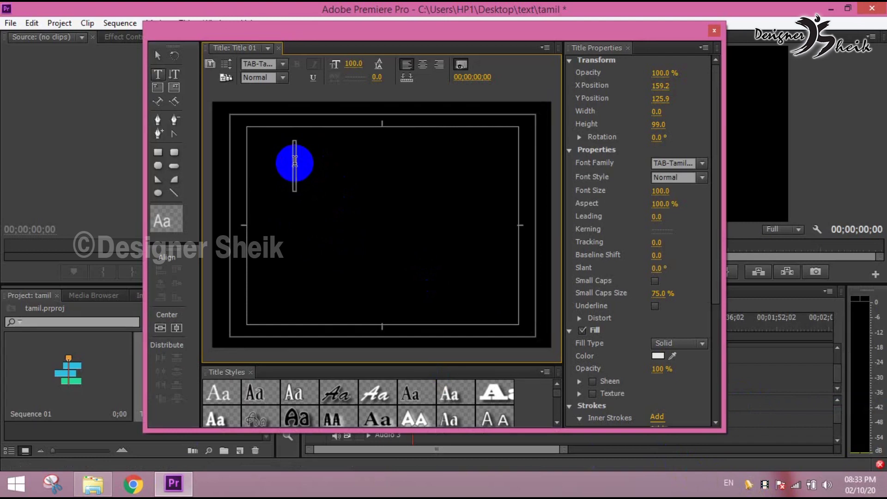
{"action": "type", "text": "tha"}
{"action": "key", "text": "BackSpace"}
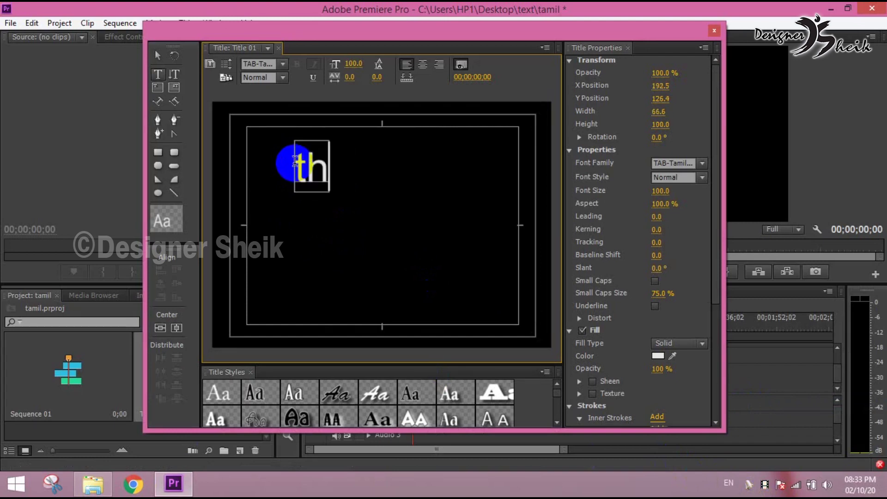
{"action": "key", "text": "BackSpace"}
{"action": "key", "text": "BackSpace"}
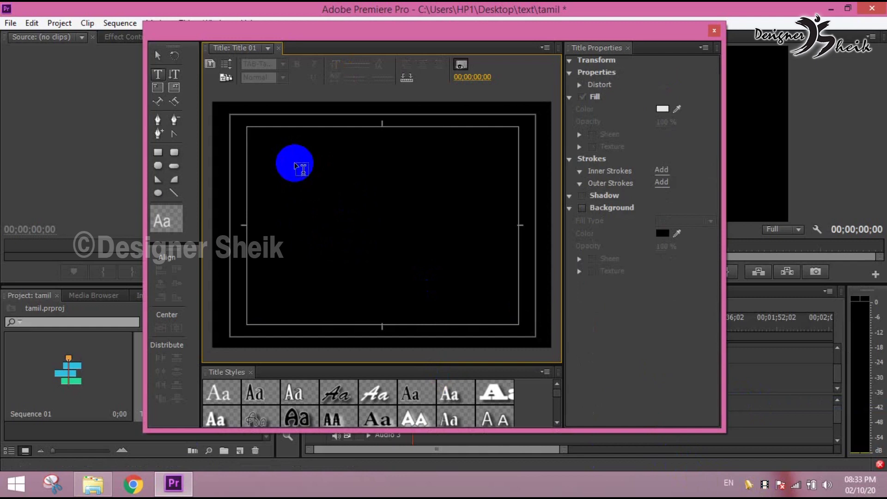
Type தமிழ் in a new TAB-Tamil00 text box and move it down and left
{"action": "left_click", "coordinate": [295, 163]}
{"action": "type", "text": "tha"}
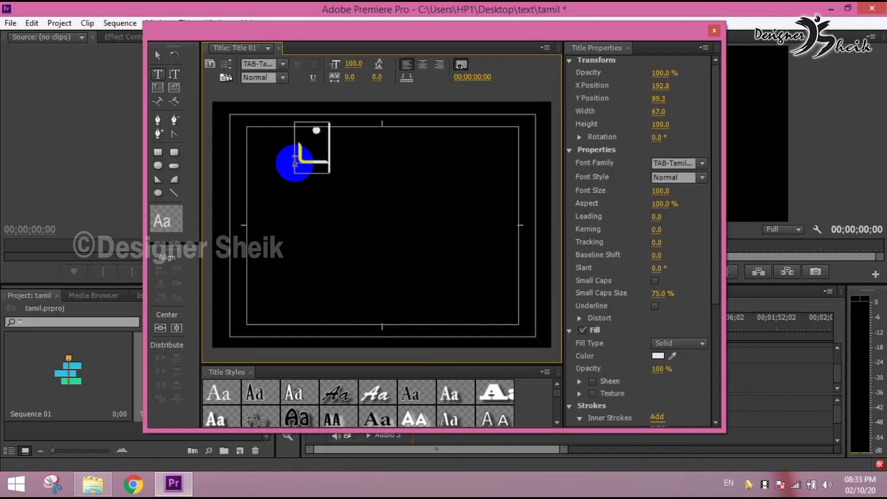
{"action": "type", "text": "மிழ்"}
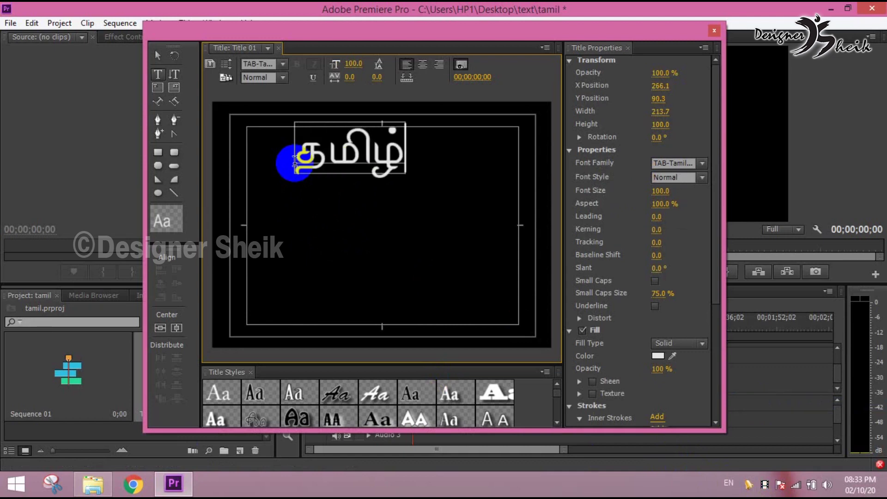
{"action": "key", "text": "Escape"}
{"action": "mouse_move", "coordinate": [295, 171]}
{"action": "left_mouse_down"}
{"action": "mouse_move", "coordinate": [395, 167]}
{"action": "mouse_move", "coordinate": [320, 198]}
{"action": "left_mouse_up"}
{"action": "left_click", "coordinate": [157, 55]}
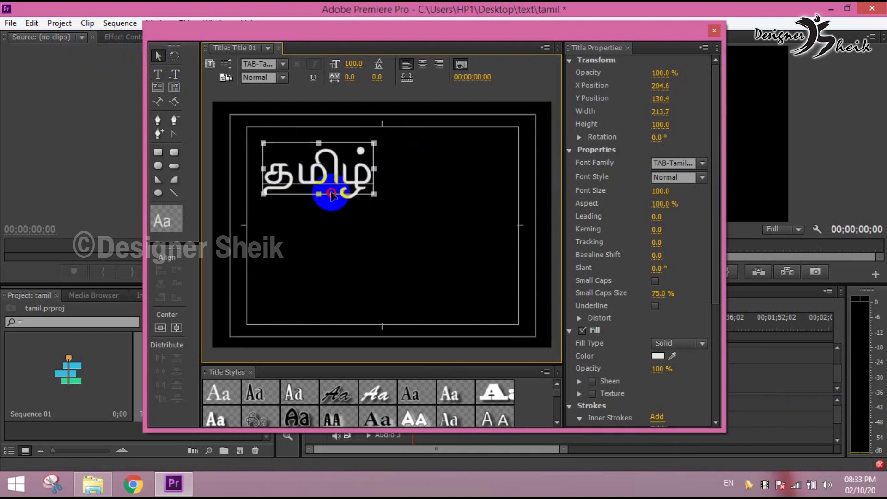
{"action": "left_click", "coordinate": [414, 230]}
Select and delete the தமிழ் text, leaving an empty text box
{"action": "left_click", "coordinate": [319, 175]}
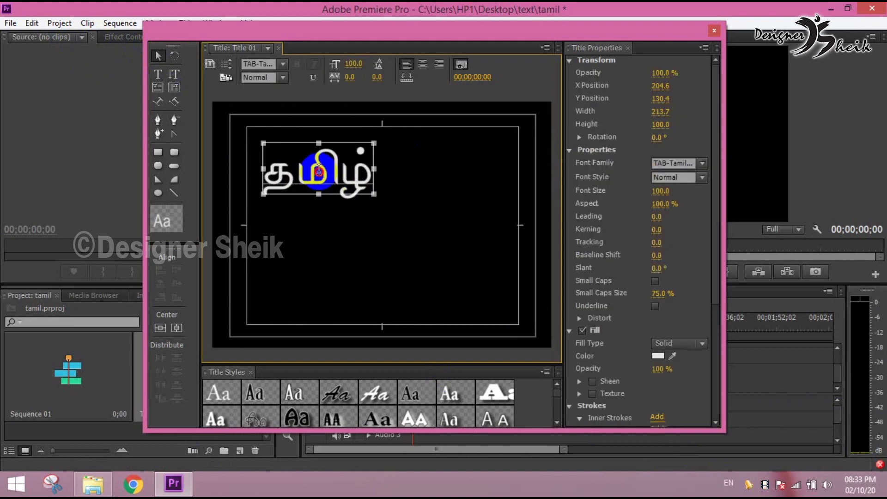
{"action": "double_click", "coordinate": [319, 170]}
{"action": "key", "text": "ctrl+a"}
{"action": "key", "text": "BackSpace"}
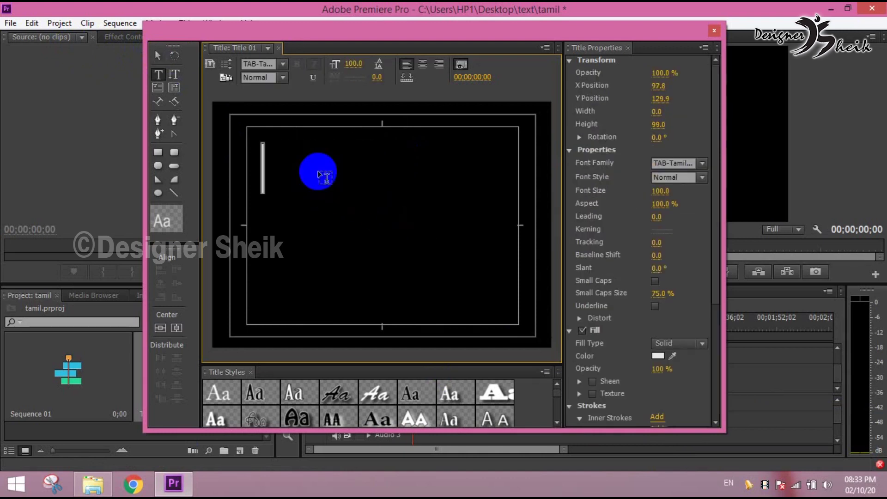
Type தமிழ் into the title in the TAM-Tamil font
{"action": "left_click", "coordinate": [663, 164]}
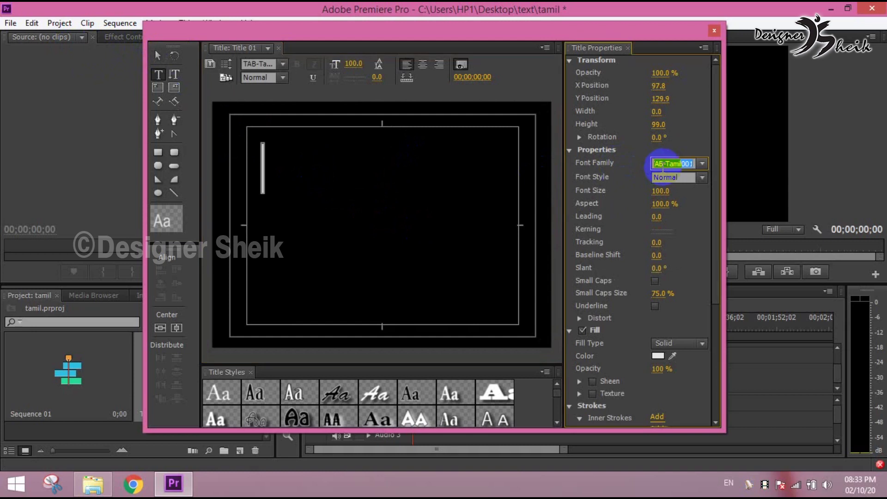
{"action": "key", "text": "Home"}
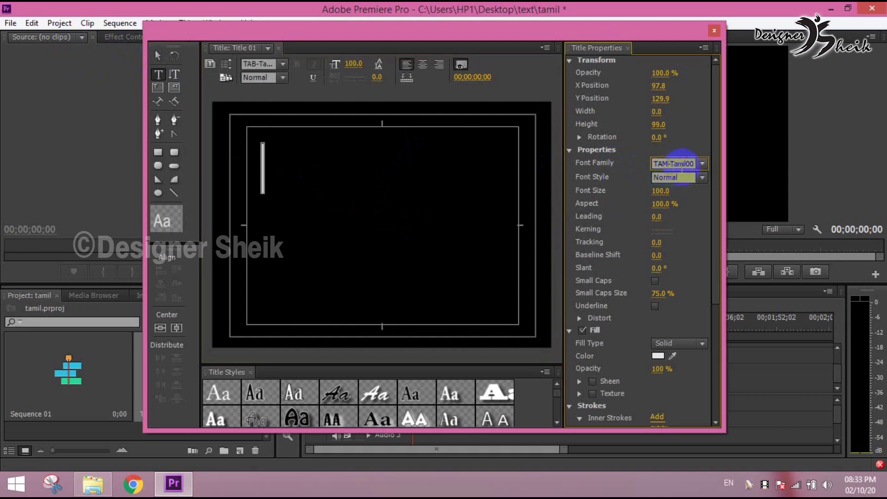
{"action": "left_click", "coordinate": [262, 164]}
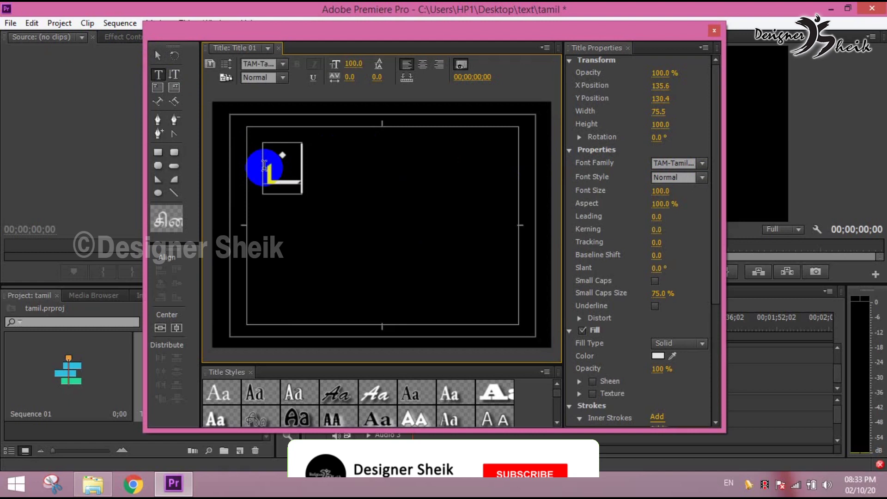
{"action": "type", "text": "த"}
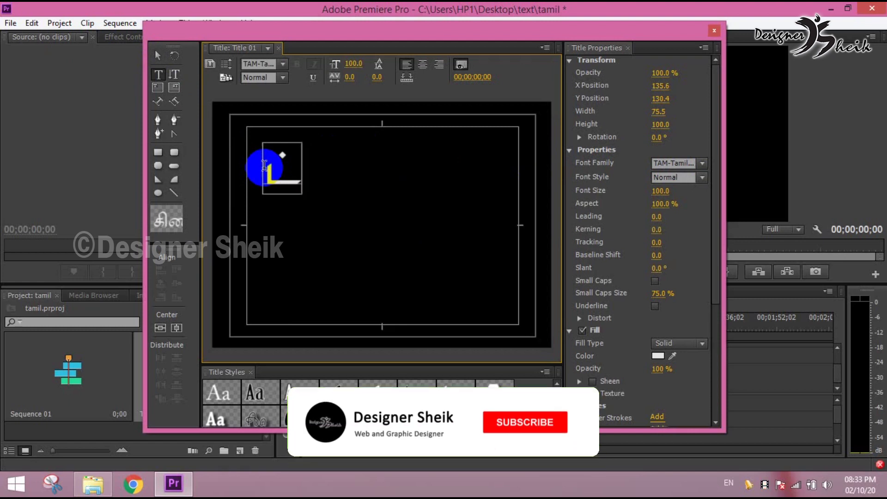
{"action": "type", "text": "மி"}
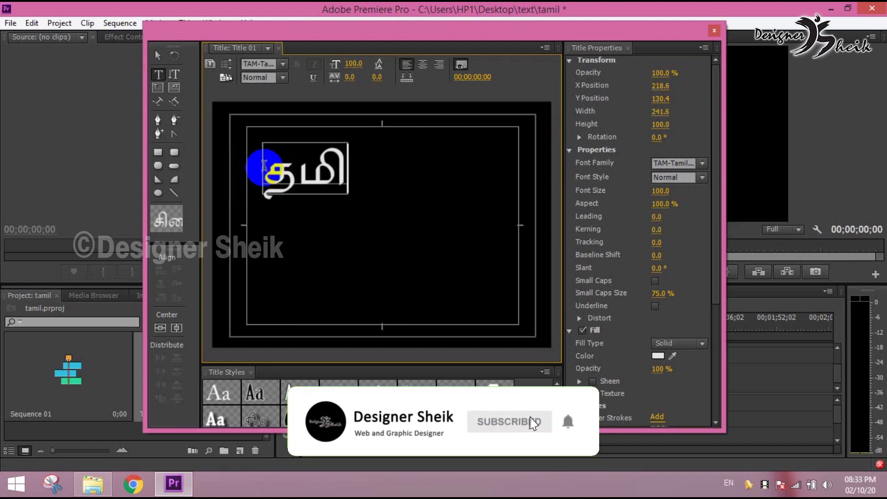
{"action": "type", "text": "ழ்"}
{"action": "key", "text": "shift+Right"}
{"action": "key", "text": "shift+Right"}
{"action": "key", "text": "shift+Right"}
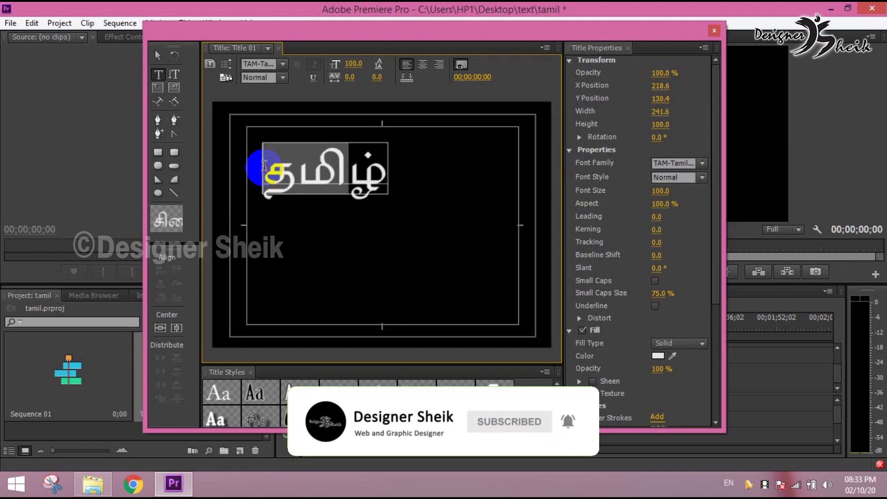
{"action": "key", "text": "Escape"}
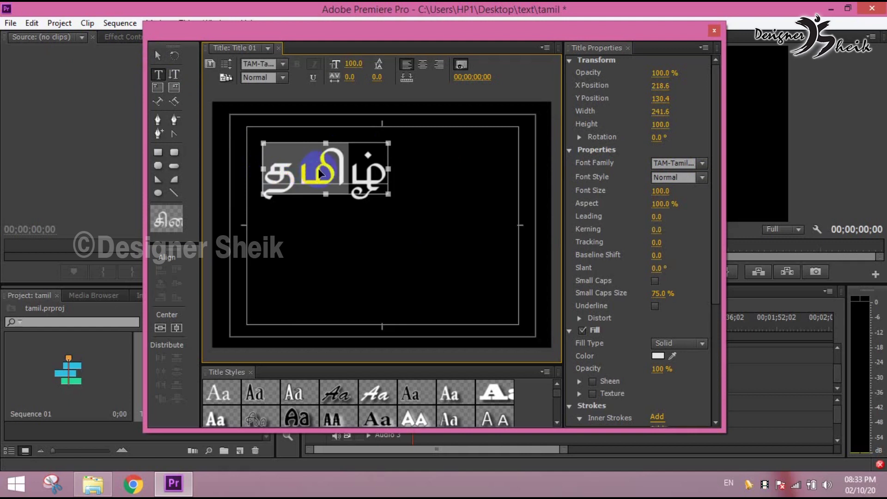
{"action": "left_click", "coordinate": [674, 164]}
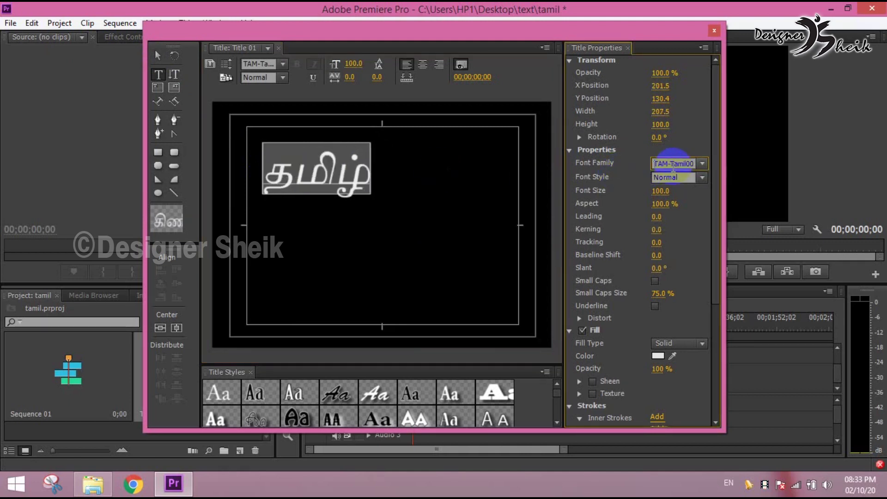
{"action": "left_click_drag", "start_coordinate": [368, 167], "coordinate": [330, 165]}
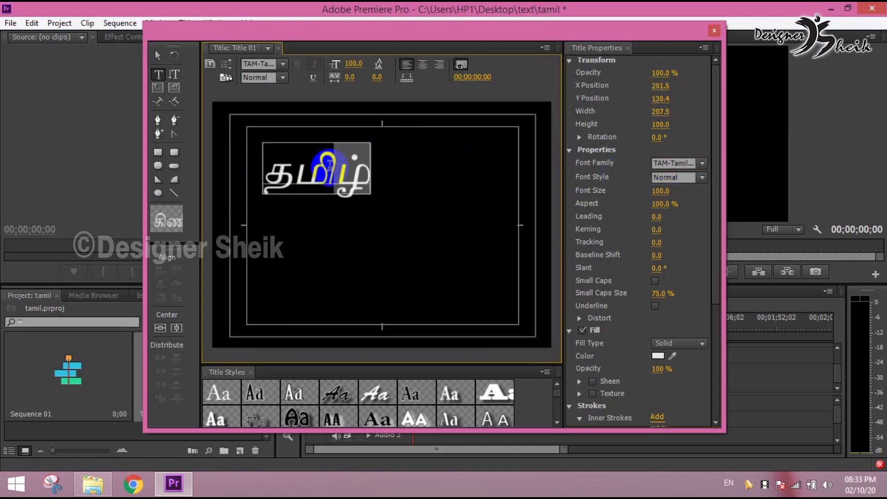
Turn the Tamil keymap off (F2) and delete the தமிழ் text from the title
{"action": "left_click", "coordinate": [748, 484]}
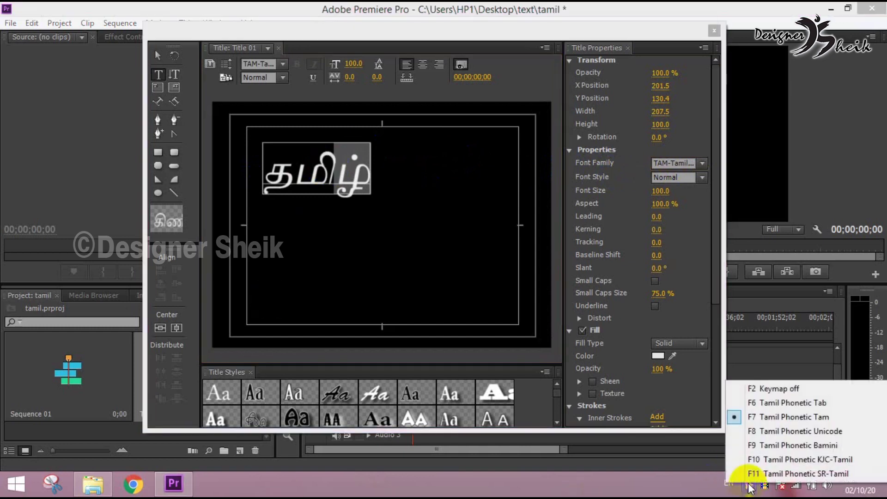
{"action": "left_click", "coordinate": [758, 389]}
{"action": "left_click", "coordinate": [750, 484]}
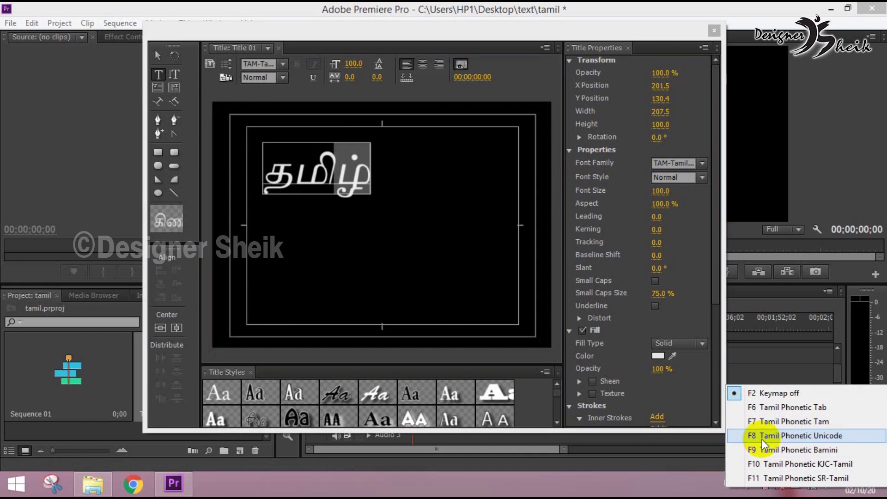
{"action": "left_click", "coordinate": [314, 178]}
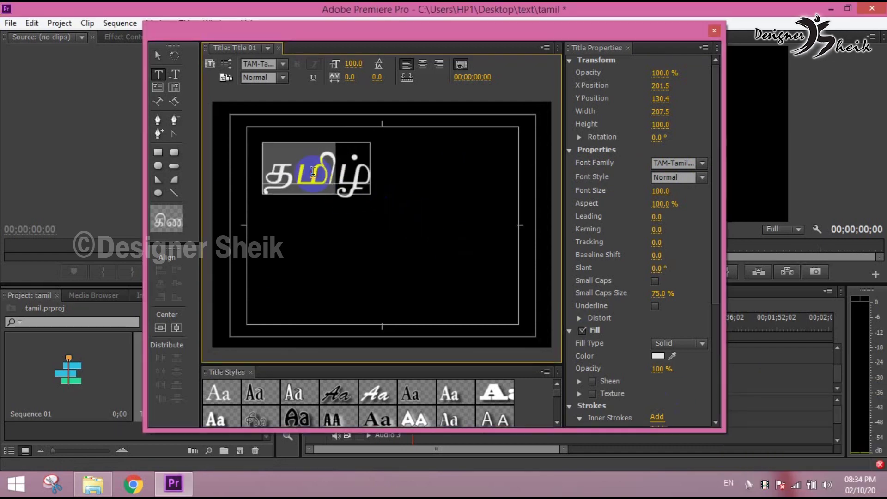
{"action": "key", "text": "ctrl+a"}
{"action": "key", "text": "BackSpace"}
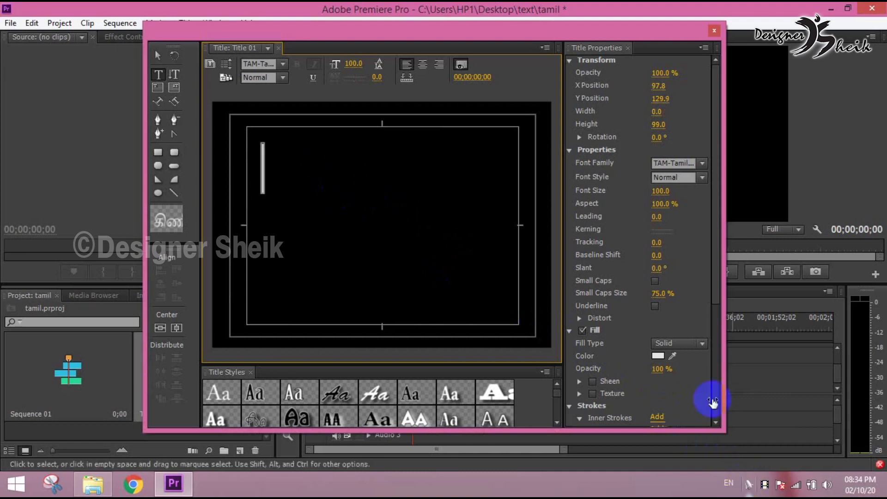
Set the title font to TAMIL-UNI
{"action": "left_click", "coordinate": [664, 164]}
{"action": "key", "text": "ctrl+v"}
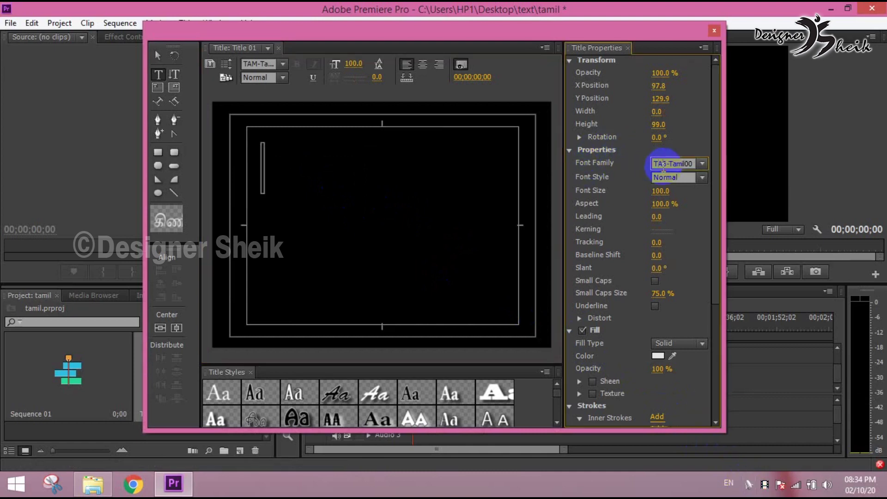
{"action": "key", "text": "Return"}
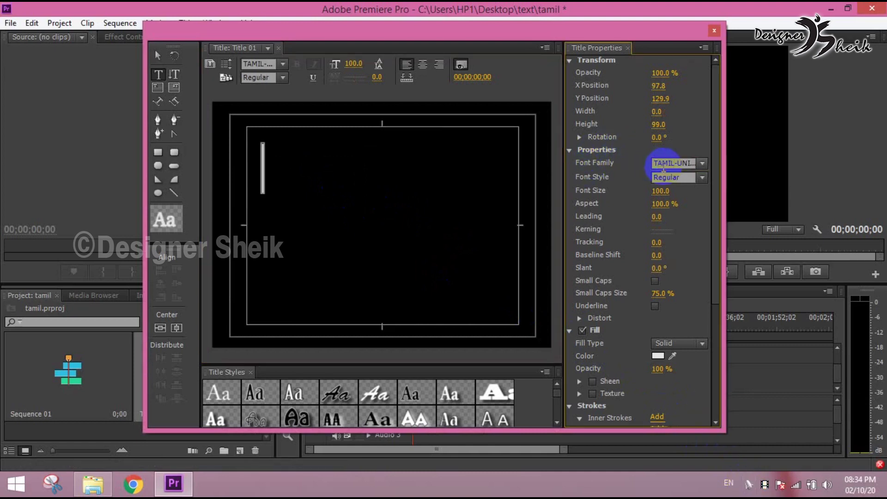
Switch to the F8 Tamil Phonetic Unicode keymap and type தமிழ் into the title
{"action": "left_click", "coordinate": [750, 486]}
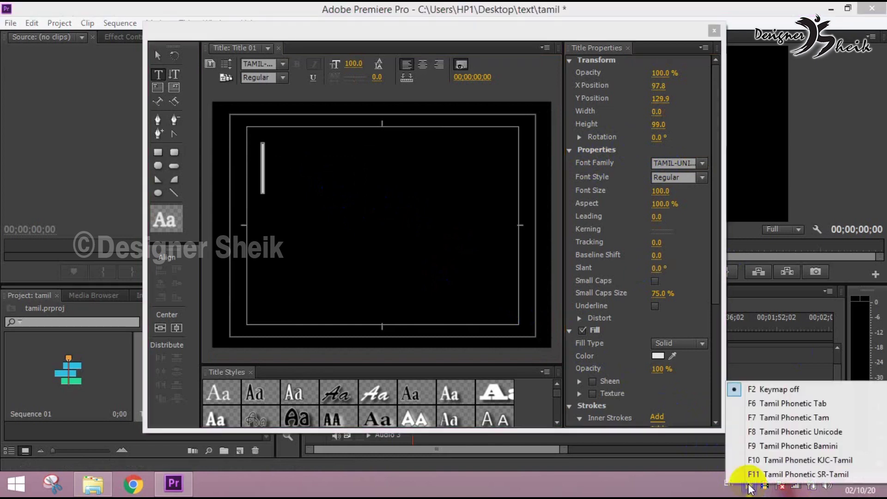
{"action": "left_click", "coordinate": [755, 372]}
{"action": "left_click", "coordinate": [254, 173]}
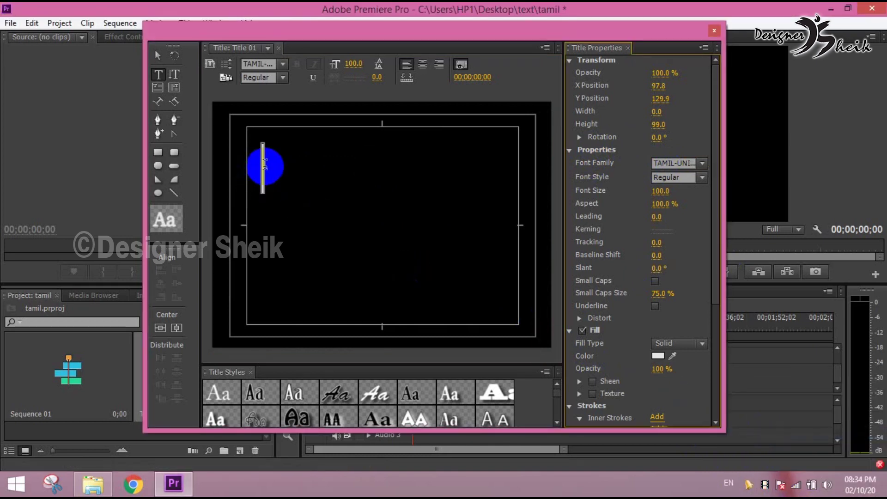
{"action": "left_click", "coordinate": [263, 169]}
{"action": "type", "text": "த"}
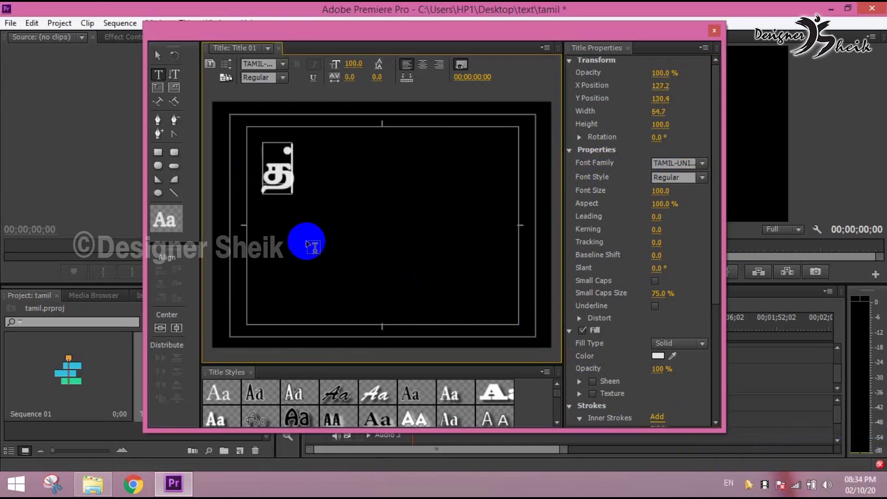
{"action": "type", "text": "மிழ்"}
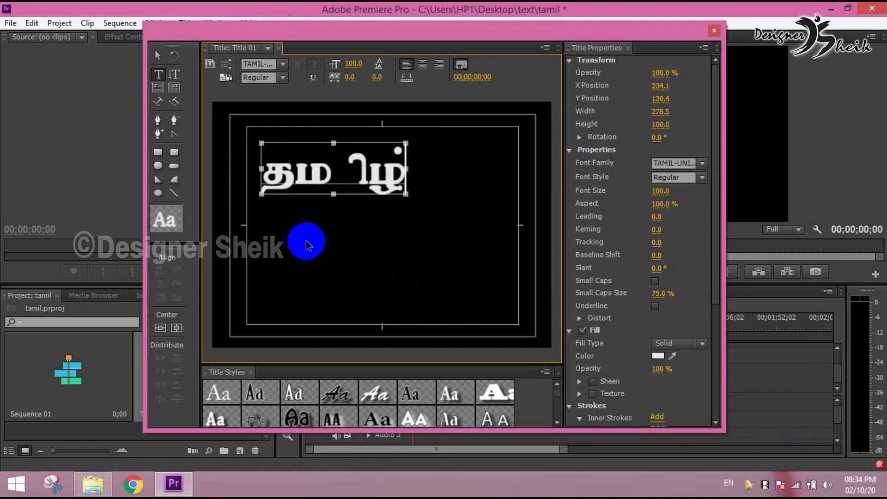
{"action": "key", "text": "ctrl+a"}
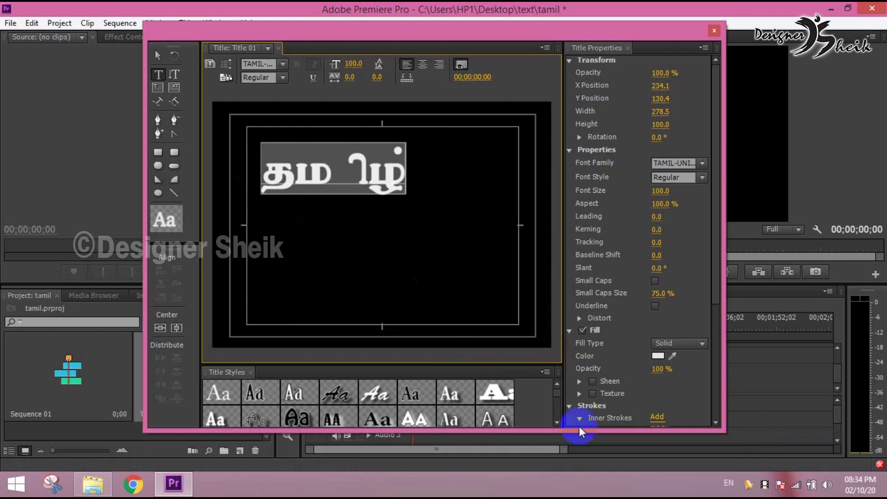
Turn the Tamil keymap off and delete the Unicode தமிழ் from the title
{"action": "left_click", "coordinate": [749, 484]}
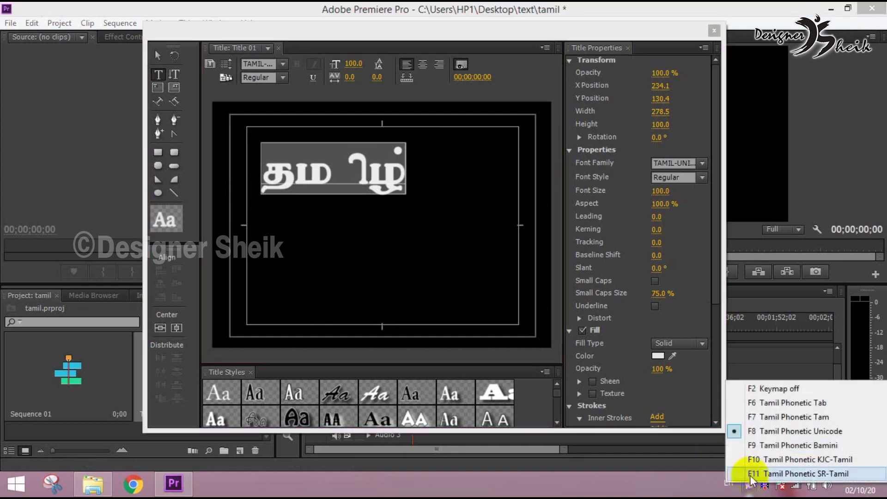
{"action": "left_click", "coordinate": [753, 388]}
{"action": "left_click", "coordinate": [749, 485]}
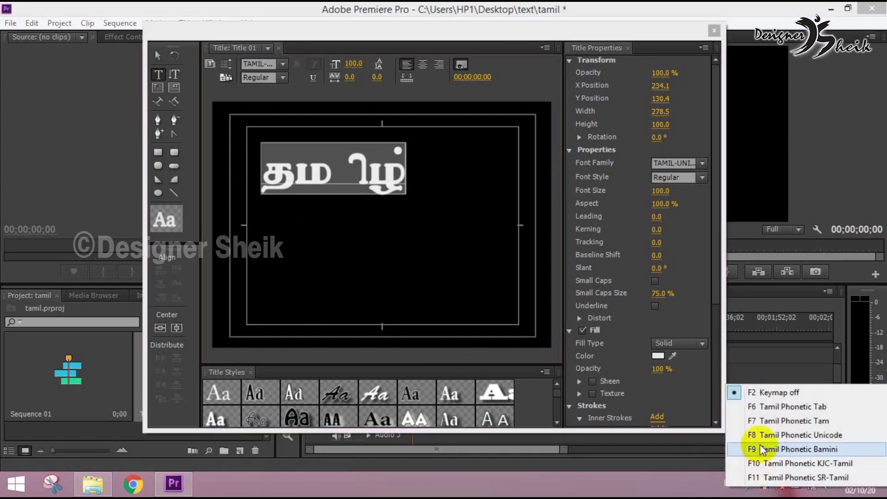
{"action": "left_click", "coordinate": [319, 173]}
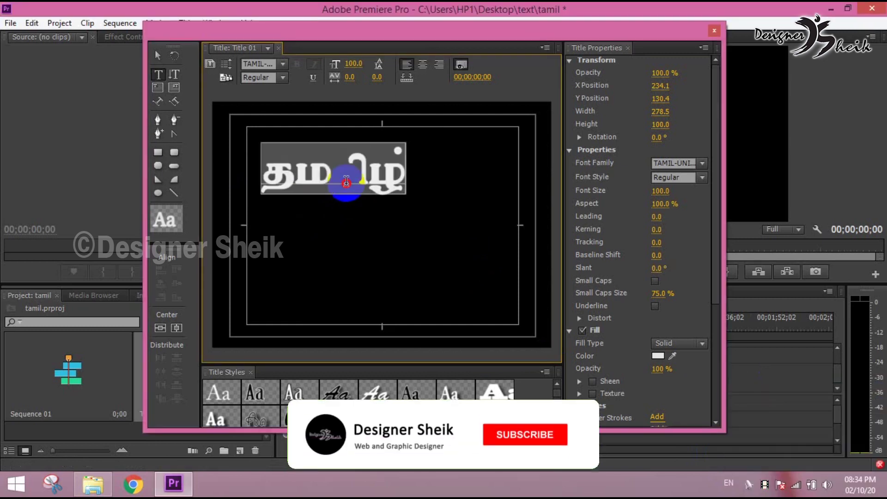
{"action": "key", "text": "ctrl+a"}
{"action": "key", "text": "BackSpace"}
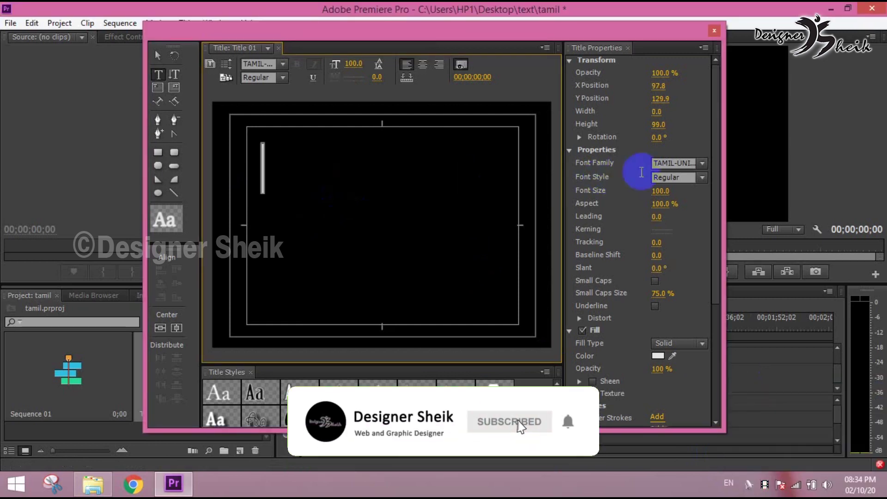
Set the font to BAMINI-Tamil and type தமிழ் with the Tamil Phonetic Bamini keymap
{"action": "left_click", "coordinate": [675, 163]}
{"action": "type", "text": "B"}
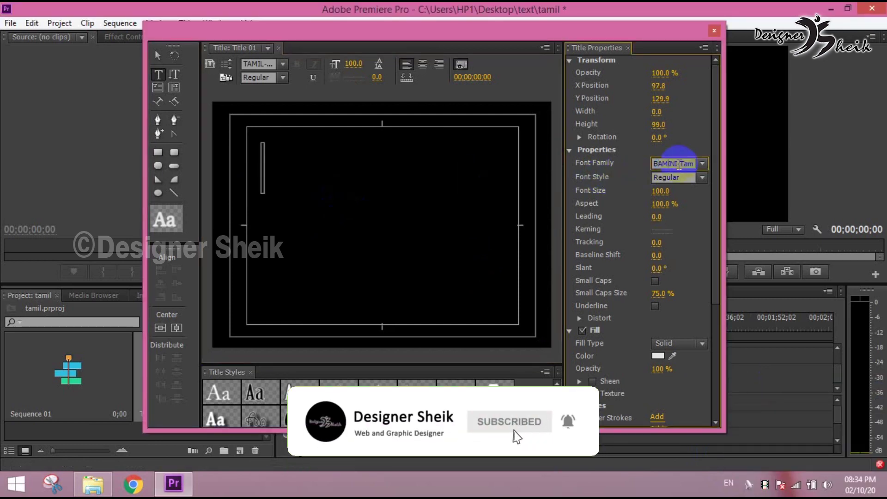
{"action": "key", "text": "Return"}
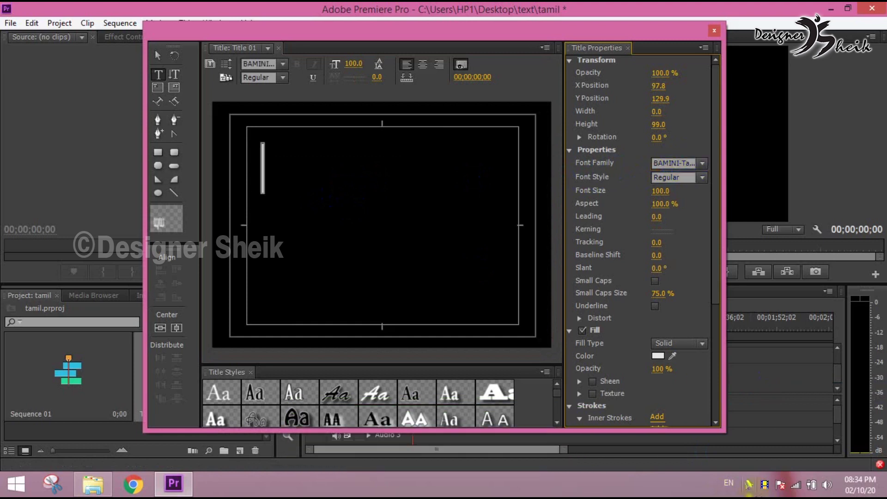
{"action": "left_click", "coordinate": [756, 488]}
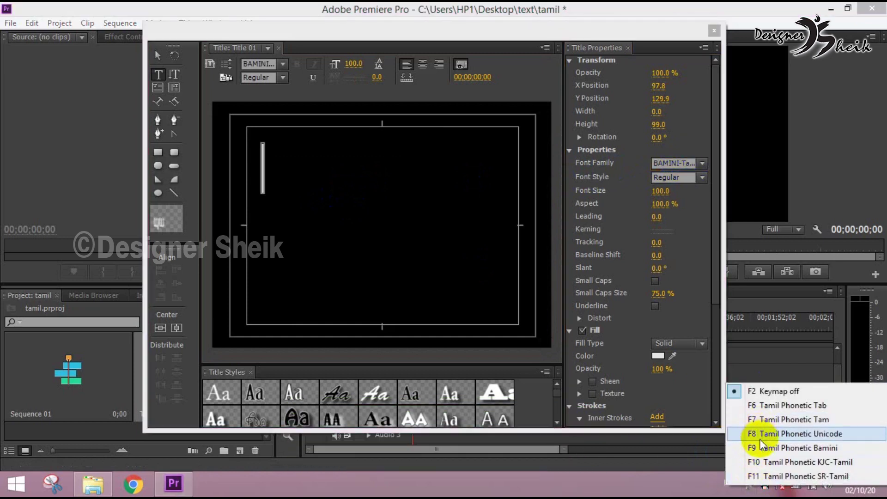
{"action": "left_click", "coordinate": [763, 448]}
{"action": "left_click", "coordinate": [265, 163]}
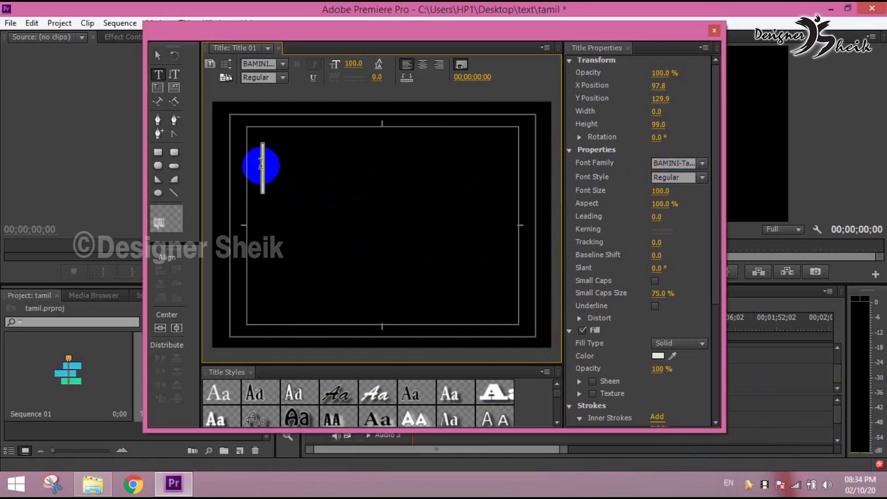
{"action": "type", "text": "தம"}
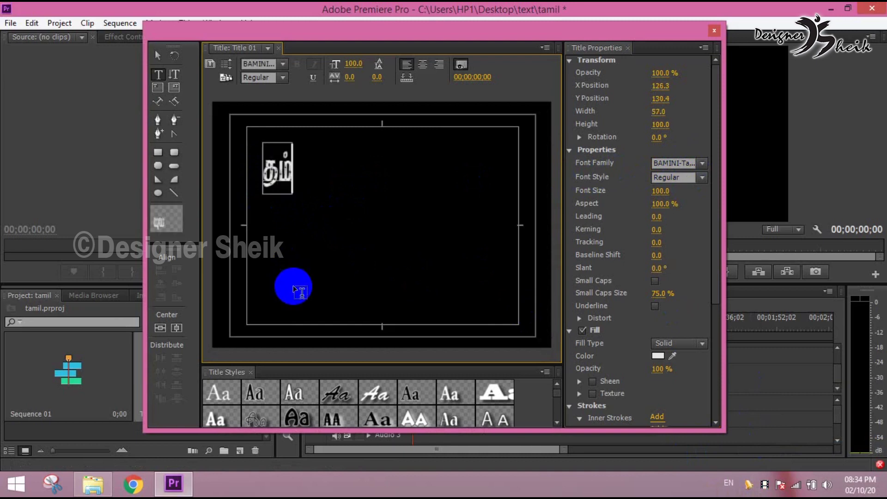
{"action": "type", "text": "ிழ்"}
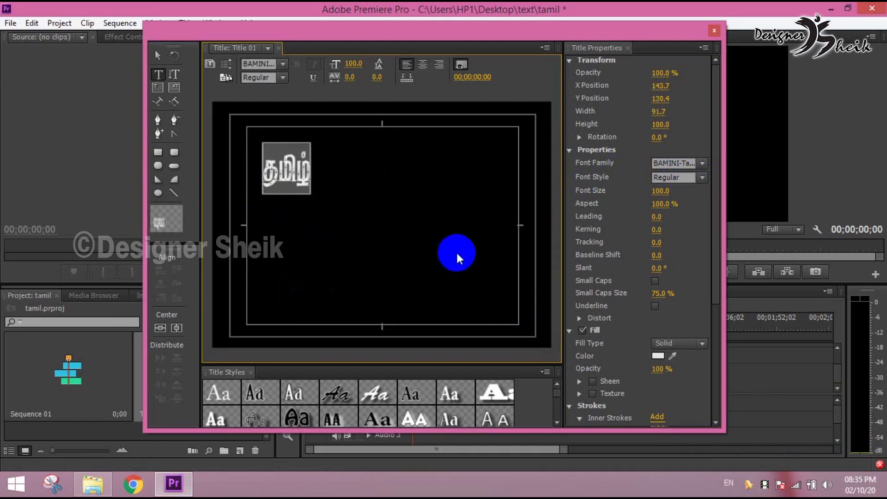
{"action": "left_click", "coordinate": [683, 163]}
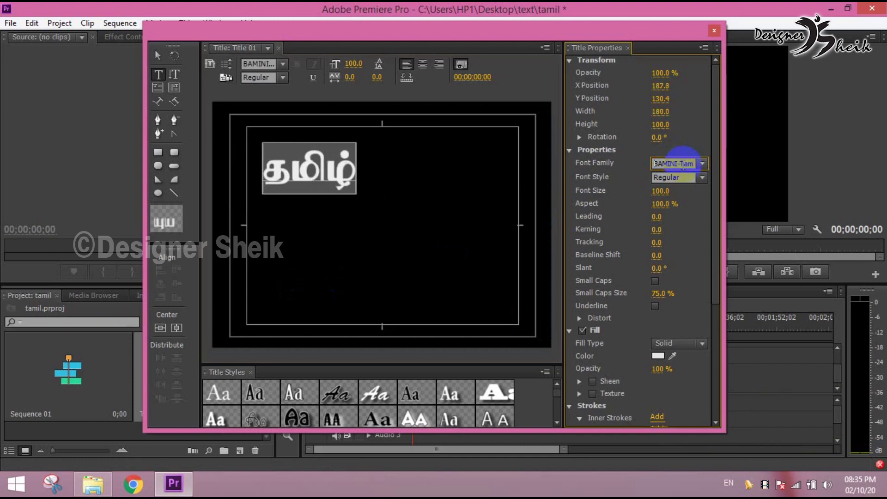
Change the Tamil keymap selection from the NHM tray menu
{"action": "left_click", "coordinate": [302, 151]}
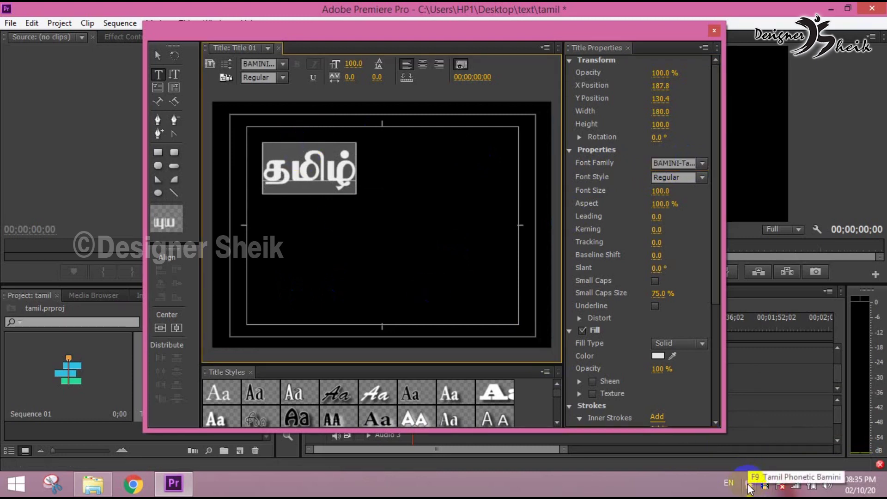
{"action": "right_click", "coordinate": [749, 486]}
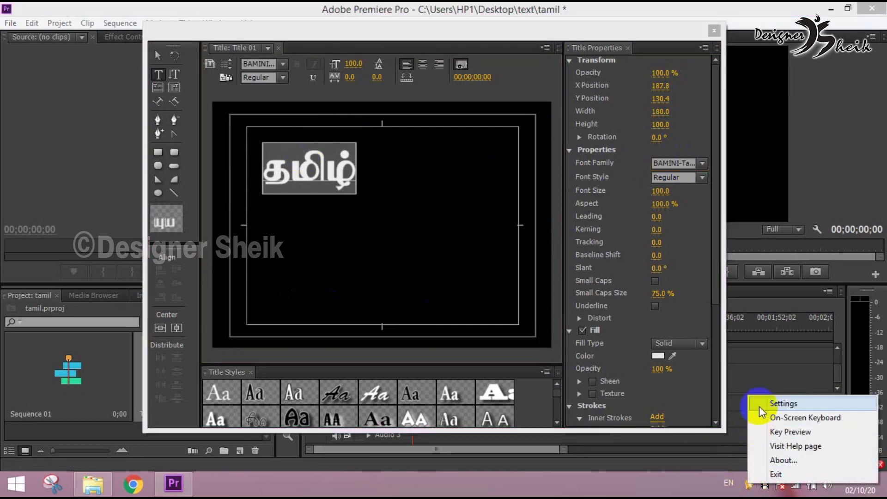
{"action": "left_click", "coordinate": [749, 486]}
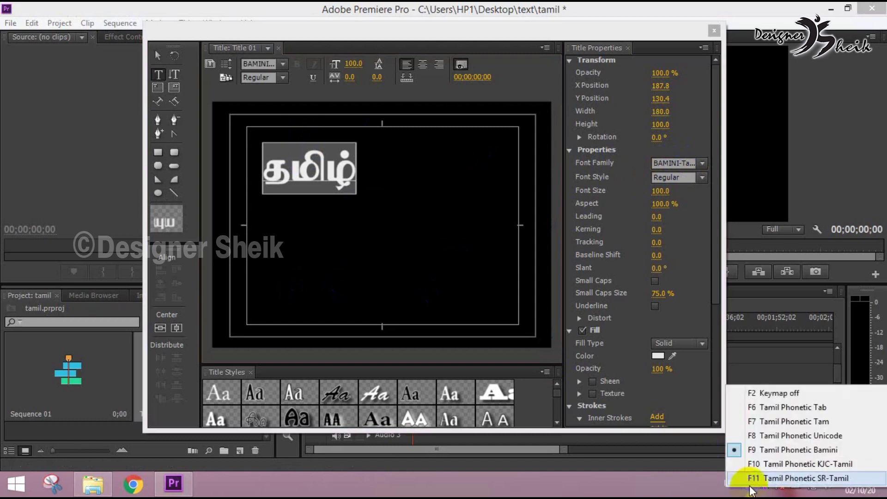
{"action": "left_click", "coordinate": [749, 390]}
Apply SR-Tamil001 to the Tamil text, see it garble, and remove it
{"action": "left_click", "coordinate": [352, 199]}
{"action": "left_click_drag", "start_coordinate": [352, 200], "coordinate": [328, 171]}
{"action": "left_click", "coordinate": [662, 163]}
{"action": "type", "text": "SF-Tamil001"}
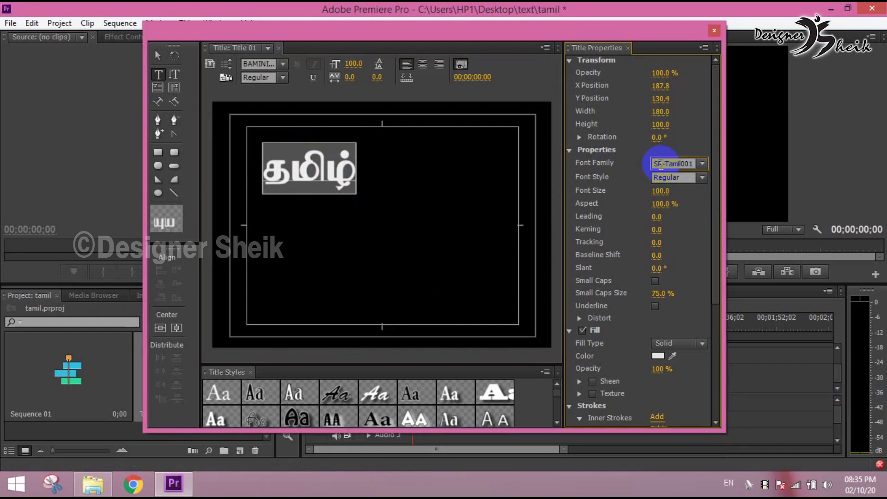
{"action": "key", "text": "Return"}
{"action": "left_click", "coordinate": [412, 173]}
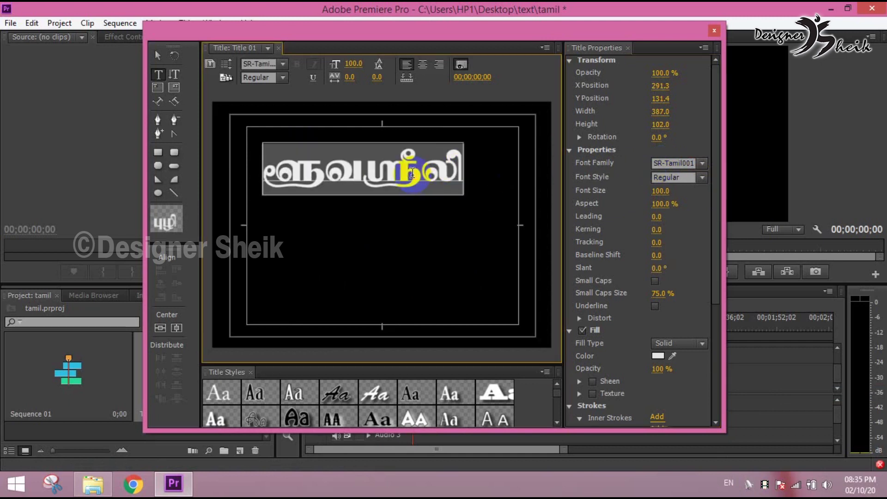
{"action": "key", "text": "ctrl+z"}
{"action": "key", "text": "ctrl+z"}
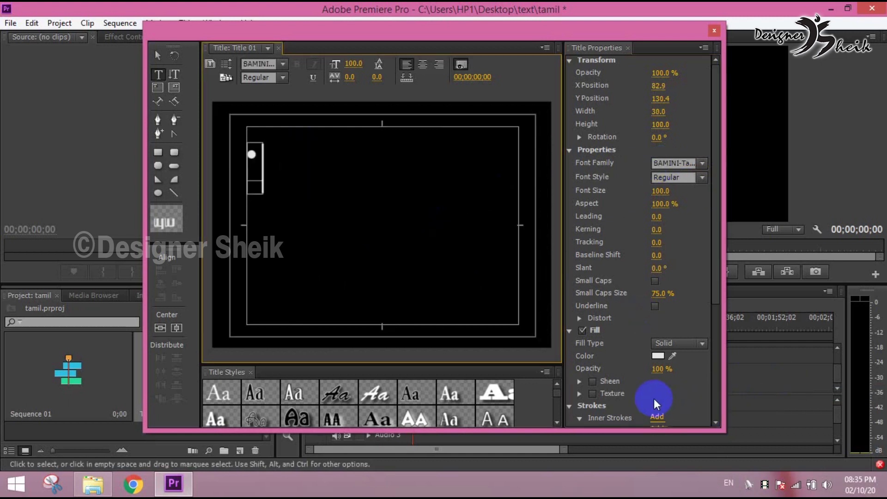
Replace the empty box with a new SR-Tamil001 text box and select the F11 SR-Tamil keymap
{"action": "key", "text": "ctrl+z"}
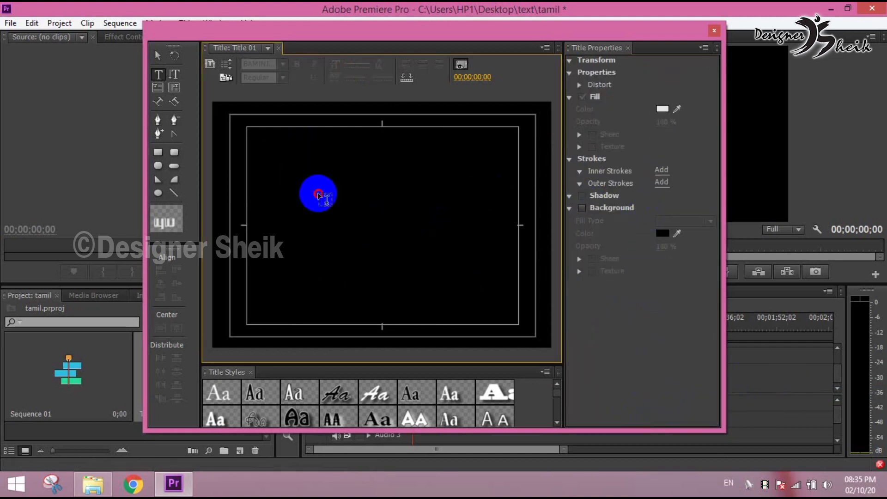
{"action": "left_click", "coordinate": [319, 194]}
{"action": "left_click", "coordinate": [678, 169]}
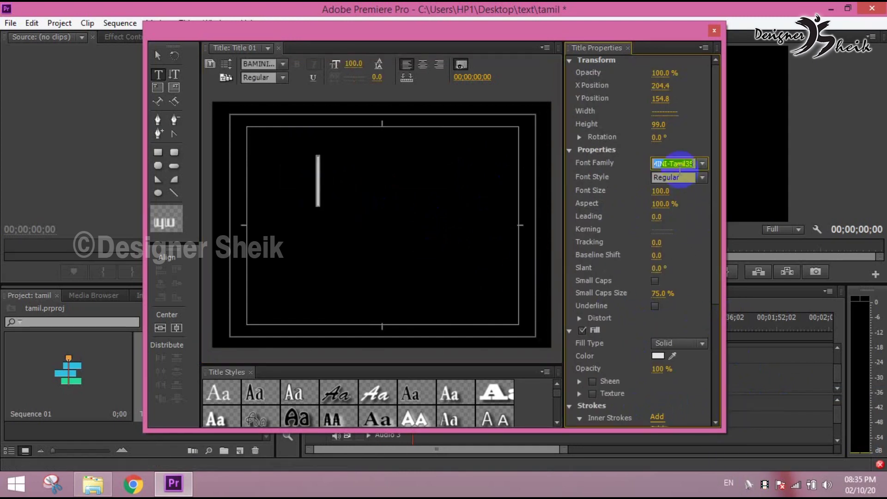
{"action": "key", "text": "Return"}
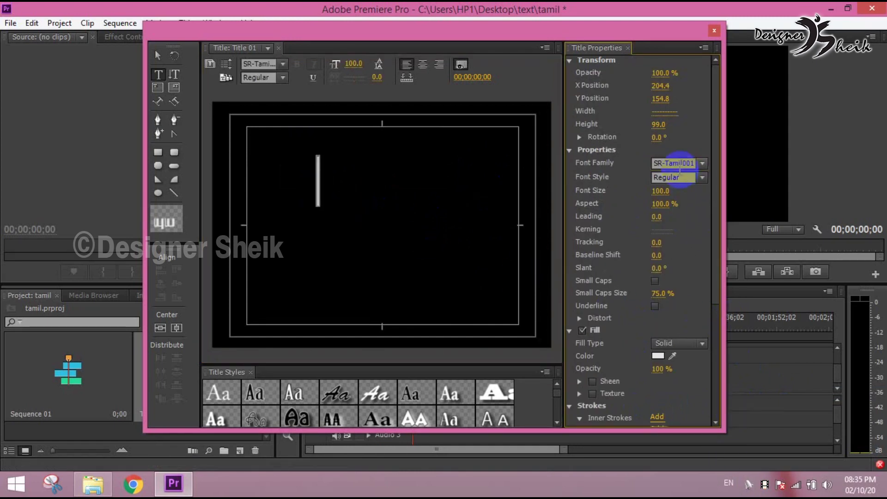
{"action": "left_click", "coordinate": [748, 485]}
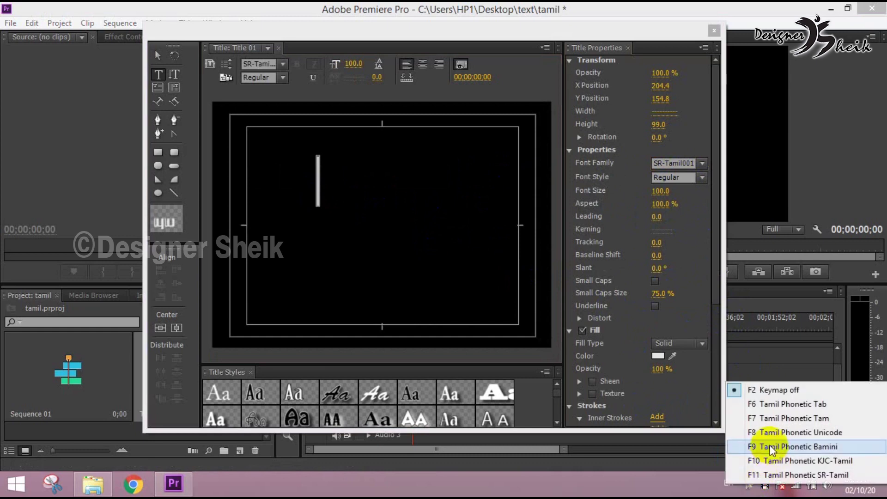
{"action": "left_click", "coordinate": [758, 475]}
Type தமிழ் into the new text box, correcting the stray glyphs
{"action": "left_click", "coordinate": [384, 271]}
{"action": "left_click", "coordinate": [316, 228]}
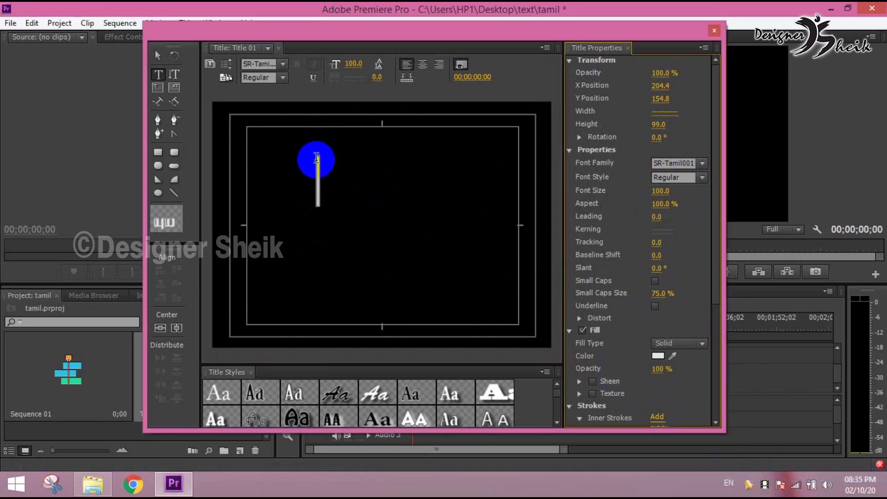
{"action": "left_click", "coordinate": [319, 179]}
{"action": "type", "text": "யி"}
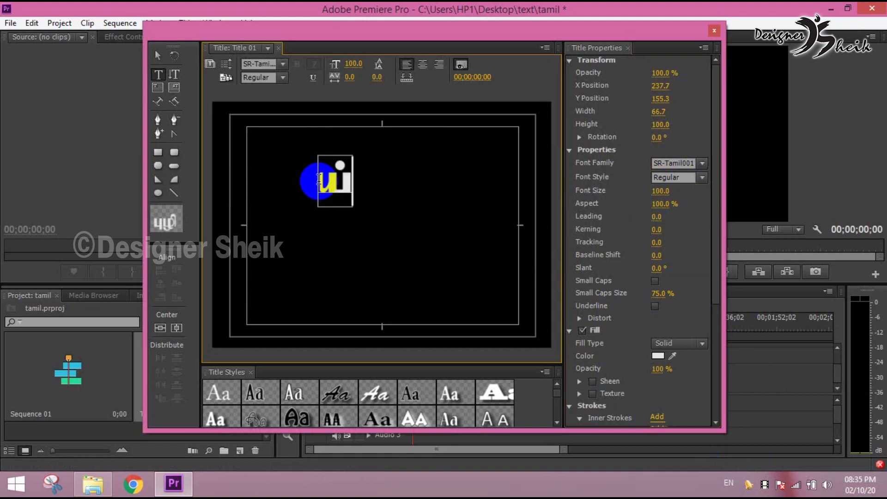
{"action": "key", "text": "ctrl+z"}
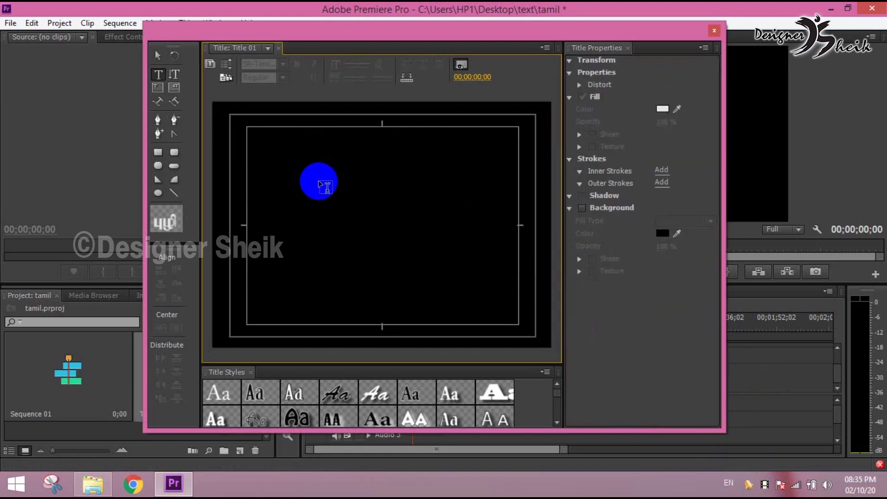
{"action": "left_click", "coordinate": [322, 179]}
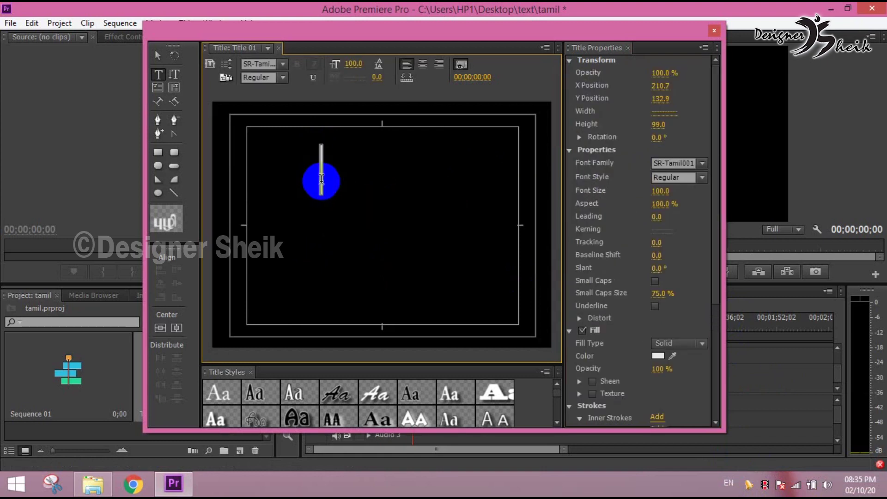
{"action": "type", "text": "ந"}
{"action": "type", "text": "மி"}
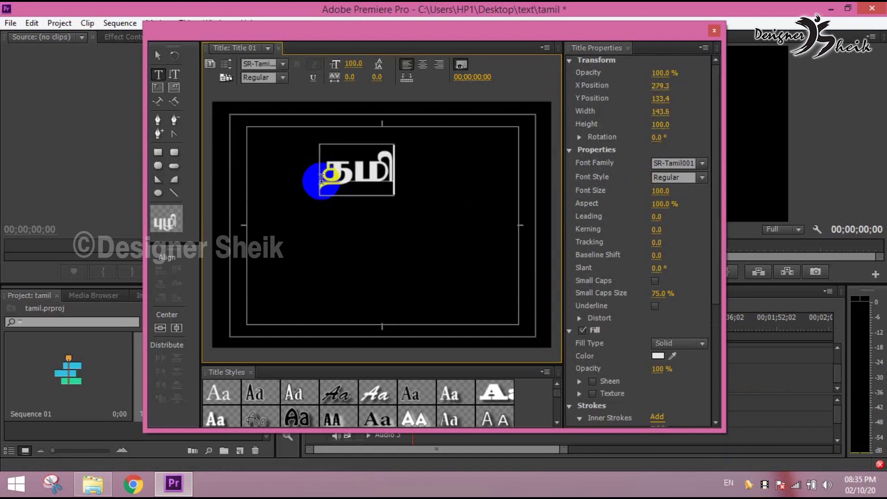
{"action": "type", "text": "ழ்ஹ"}
{"action": "key", "text": "BackSpace"}
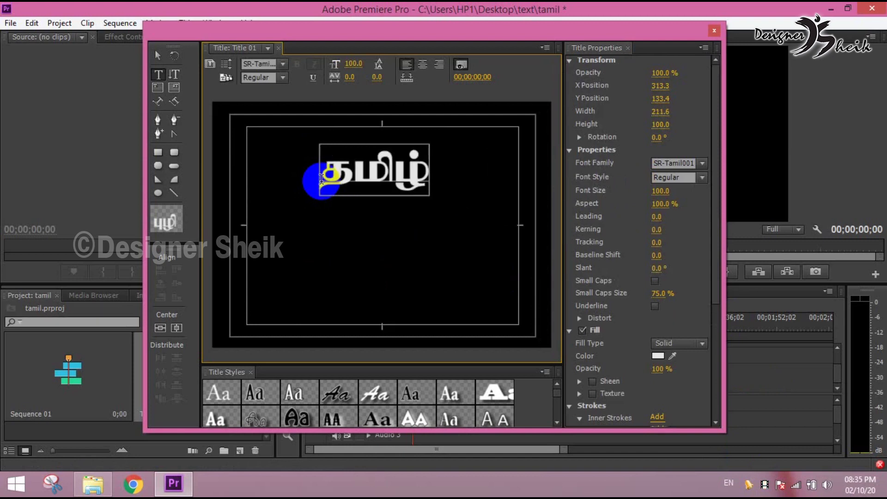
Move the தமிழ் text box to the upper left at X 199.2, Y 122.2
{"action": "left_click", "coordinate": [158, 55]}
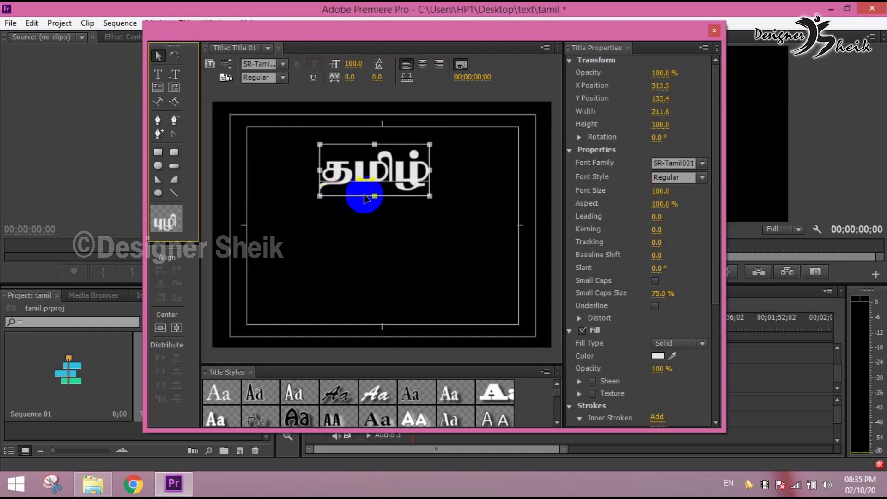
{"action": "mouse_move", "coordinate": [366, 199]}
{"action": "left_mouse_down"}
{"action": "mouse_move", "coordinate": [305, 195]}
{"action": "mouse_move", "coordinate": [315, 181]}
{"action": "left_mouse_up"}
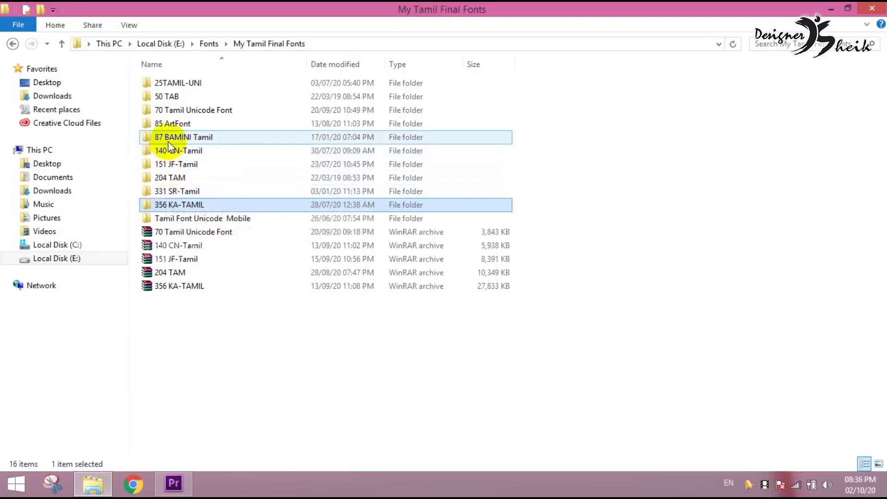
{"action": "left_click", "coordinate": [173, 484]}
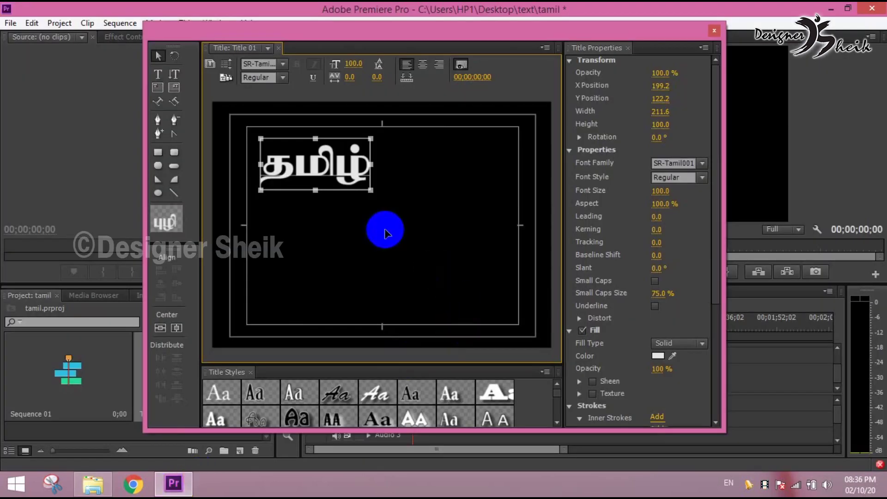
Delete the existing தமிழ் text from the title box
{"action": "double_click", "coordinate": [301, 176]}
{"action": "key", "text": "BackSpace"}
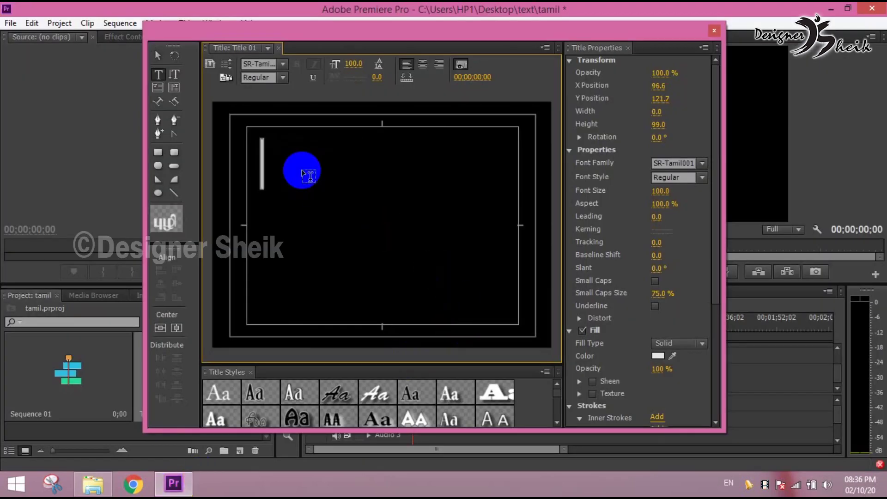
{"action": "left_click", "coordinate": [676, 163]}
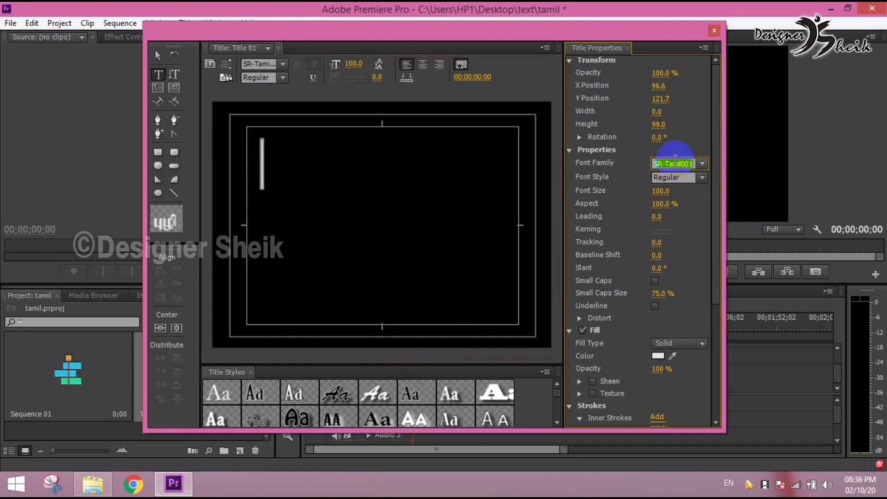
{"action": "left_click", "coordinate": [675, 162]}
Turn the Tamil keymap off and set the font to KA-Tamil005 Bold
{"action": "left_click", "coordinate": [749, 484]}
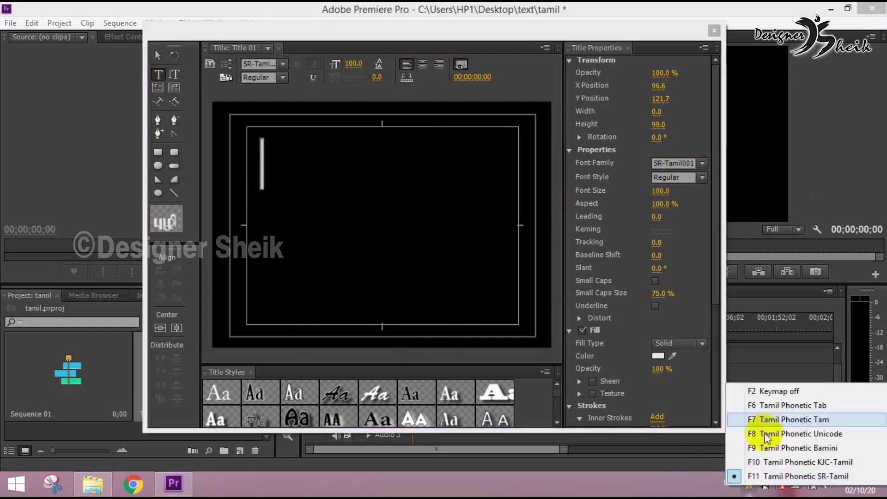
{"action": "left_click", "coordinate": [762, 390]}
{"action": "left_click", "coordinate": [667, 170]}
{"action": "left_click", "coordinate": [667, 164]}
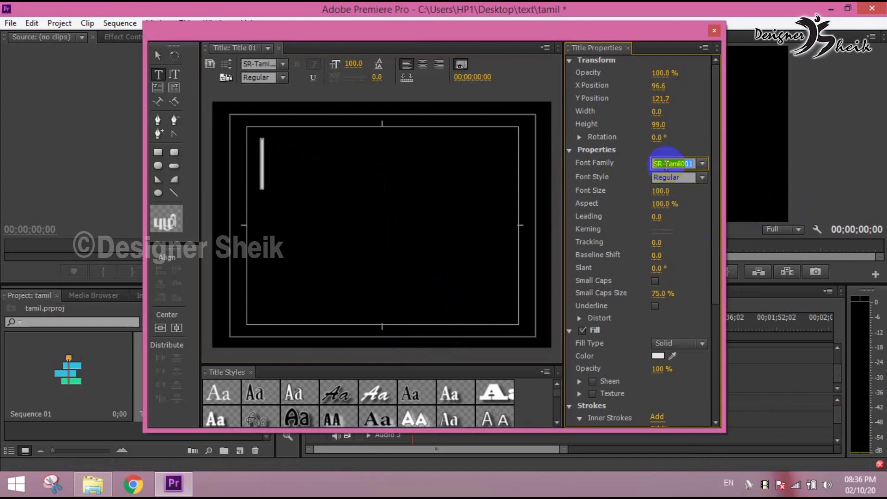
{"action": "type", "text": "KA"}
{"action": "key", "text": "Return"}
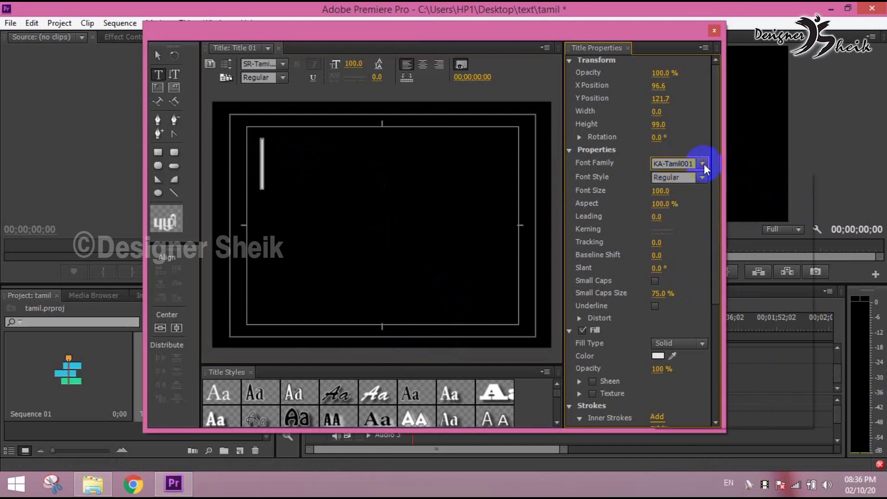
{"action": "left_click", "coordinate": [703, 164]}
{"action": "left_click", "coordinate": [699, 247]}
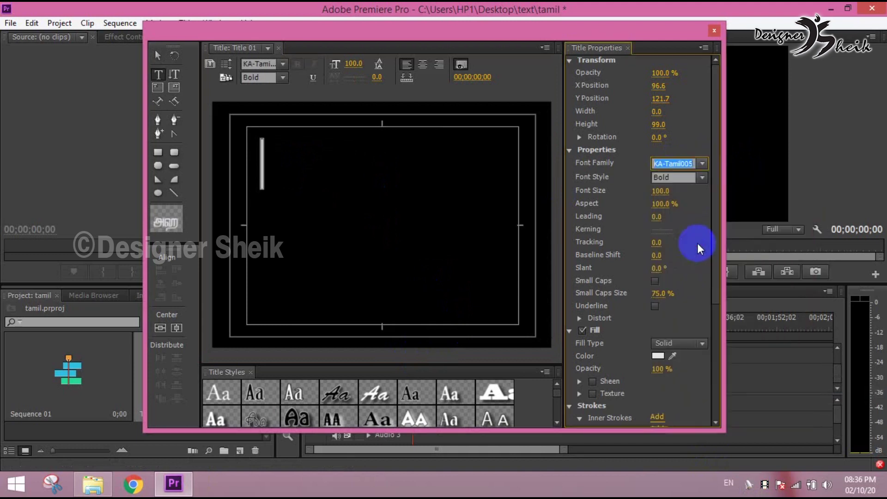
Switch to the Tamil Phonetic KJC-Tamil keymap and type தமிழ் into the title
{"action": "left_click", "coordinate": [749, 484]}
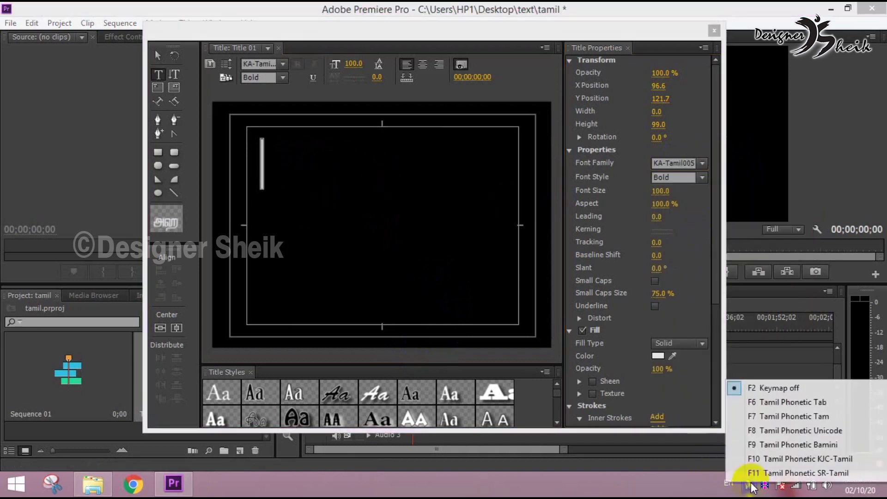
{"action": "left_click", "coordinate": [758, 460]}
{"action": "left_click", "coordinate": [261, 162]}
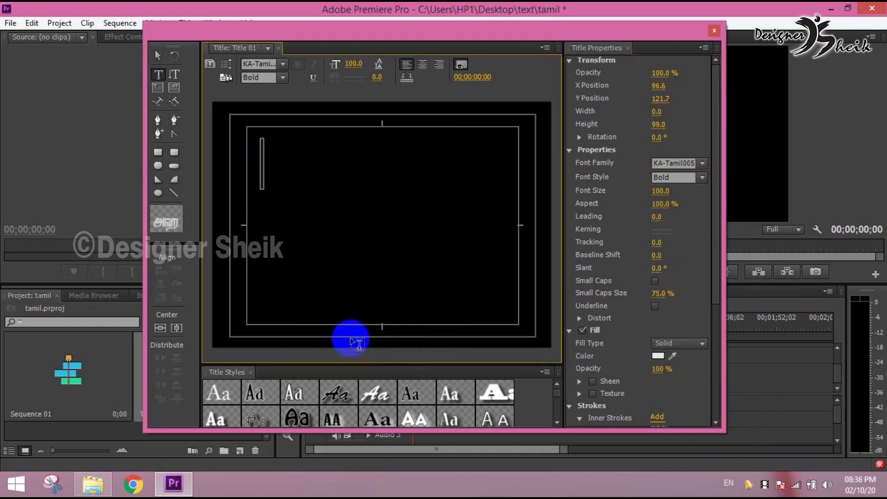
{"action": "type", "text": "தி"}
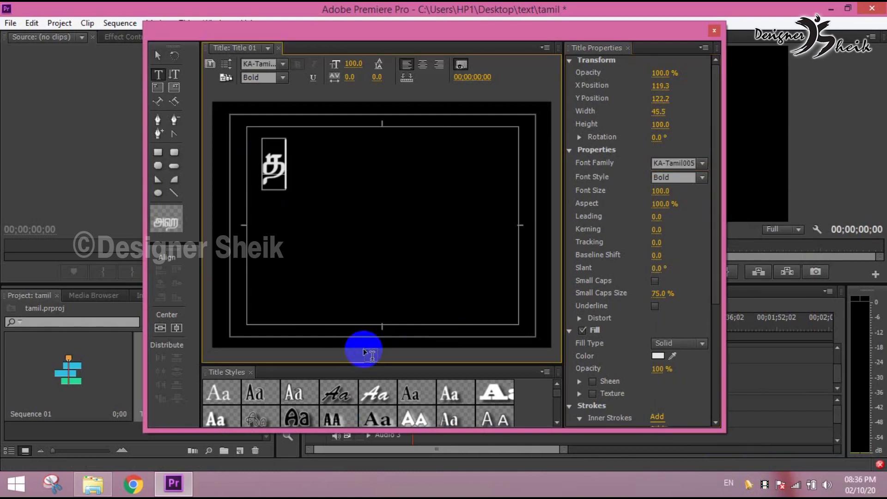
{"action": "type", "text": "மிழ்"}
{"action": "left_click", "coordinate": [365, 354]}
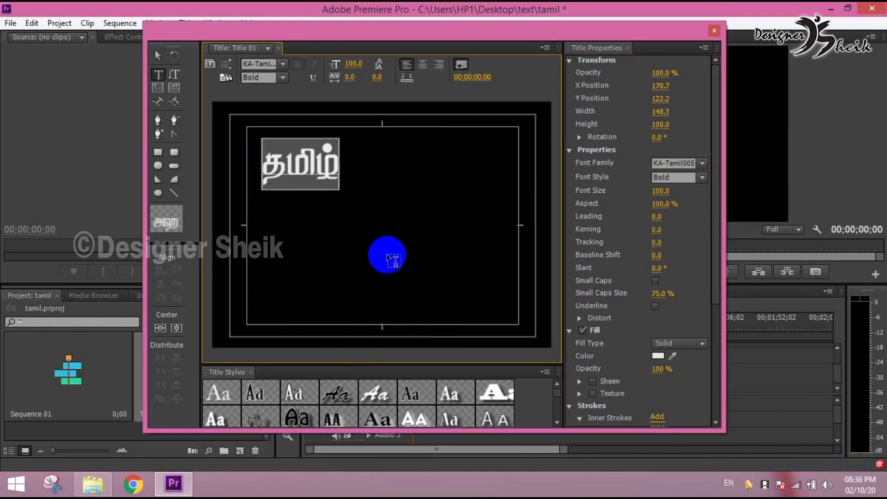
{"action": "left_click", "coordinate": [159, 54]}
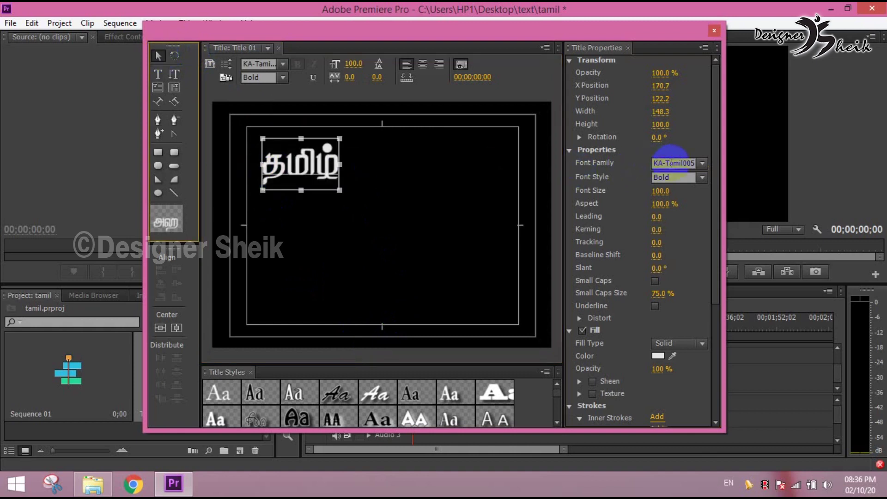
{"action": "left_click", "coordinate": [673, 163]}
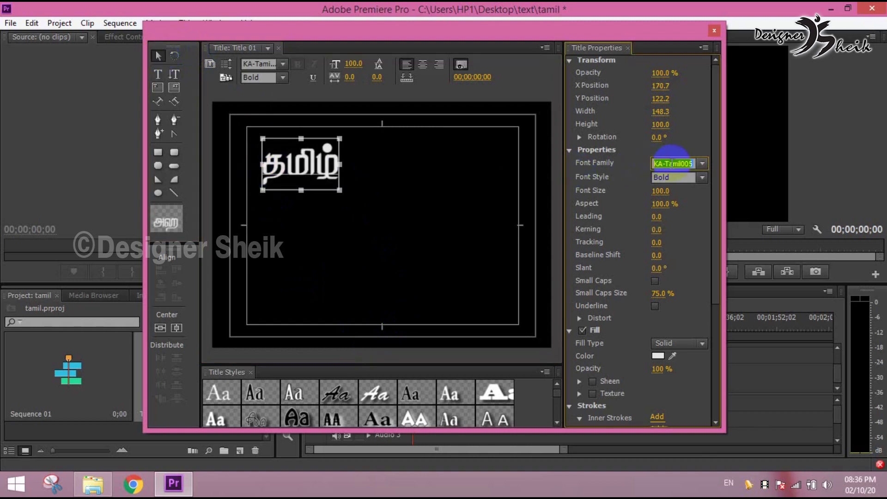
Turn the Tamil keymap off and change the title font to CN-Tamil006 Normal
{"action": "left_click", "coordinate": [749, 483]}
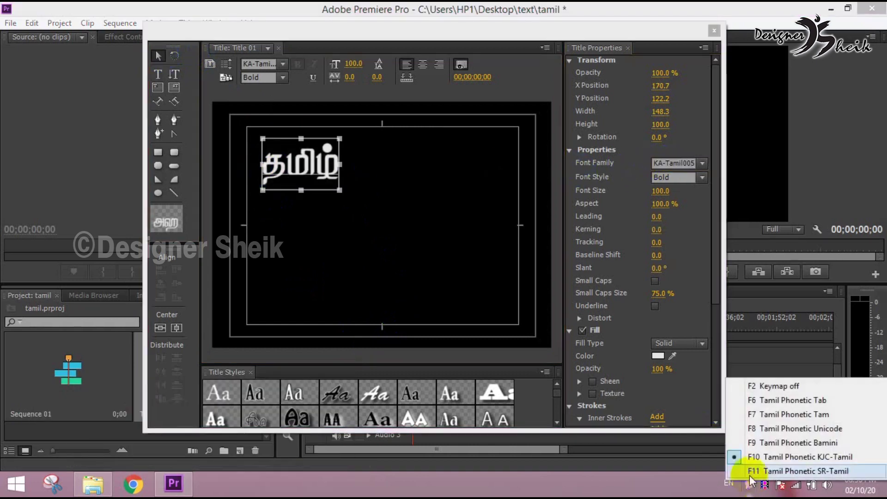
{"action": "left_click", "coordinate": [757, 388]}
{"action": "scroll", "coordinate": [689, 167], "scroll_direction": "up", "scroll_amount": 1}
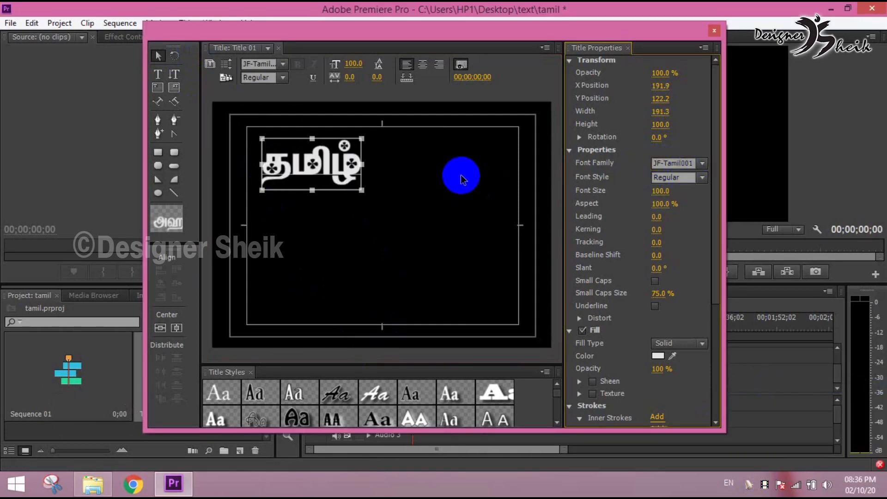
{"action": "left_click", "coordinate": [675, 164]}
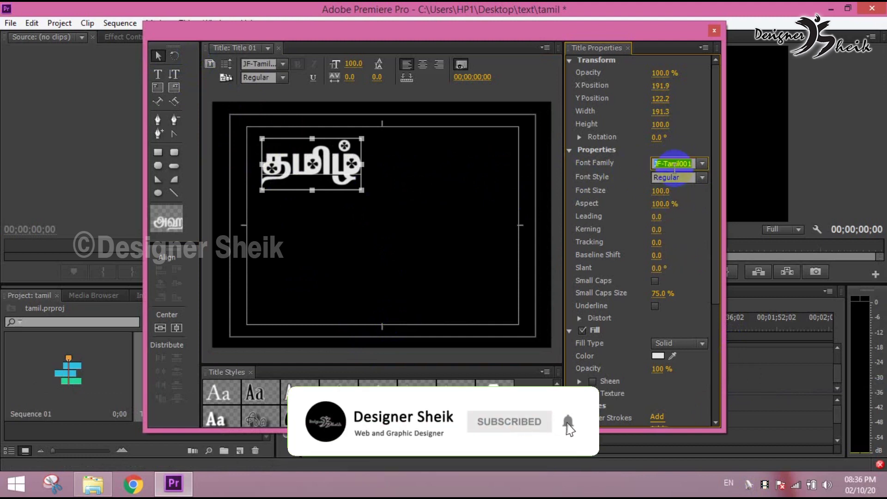
{"action": "type", "text": "CN"}
{"action": "key", "text": "Down"}
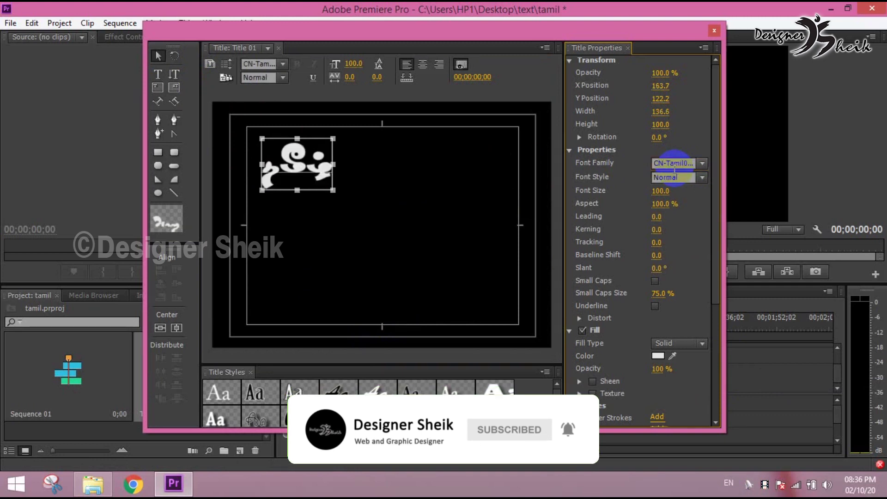
{"action": "key", "text": "Down"}
{"action": "key", "text": "Down"}
{"action": "key", "text": "Down"}
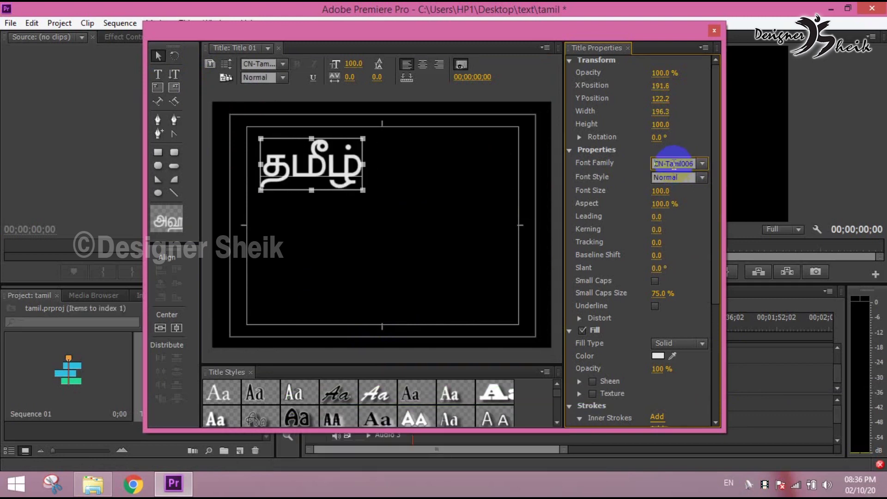
Select the garbled middle characters and switch to a Tamil phonetic keymap
{"action": "left_click", "coordinate": [307, 165]}
{"action": "double_click", "coordinate": [307, 165]}
{"action": "left_click_drag", "start_coordinate": [290, 164], "coordinate": [322, 162]}
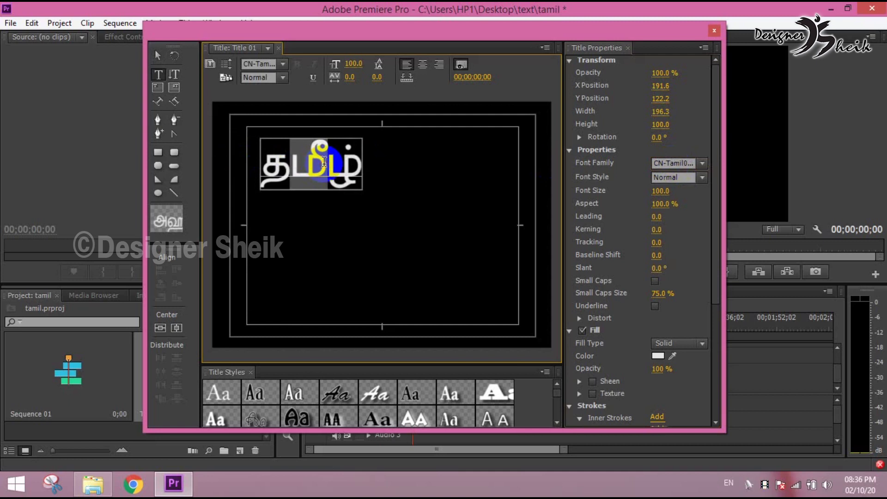
{"action": "type", "text": "D"}
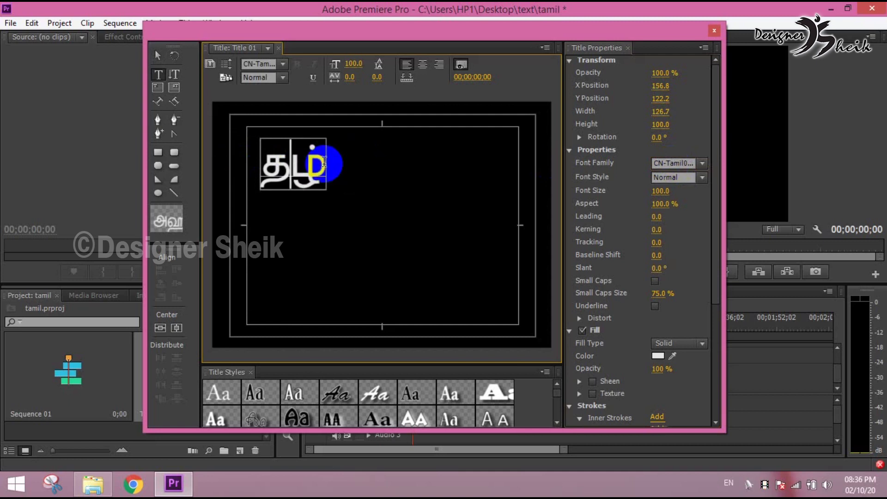
{"action": "left_click", "coordinate": [764, 485]}
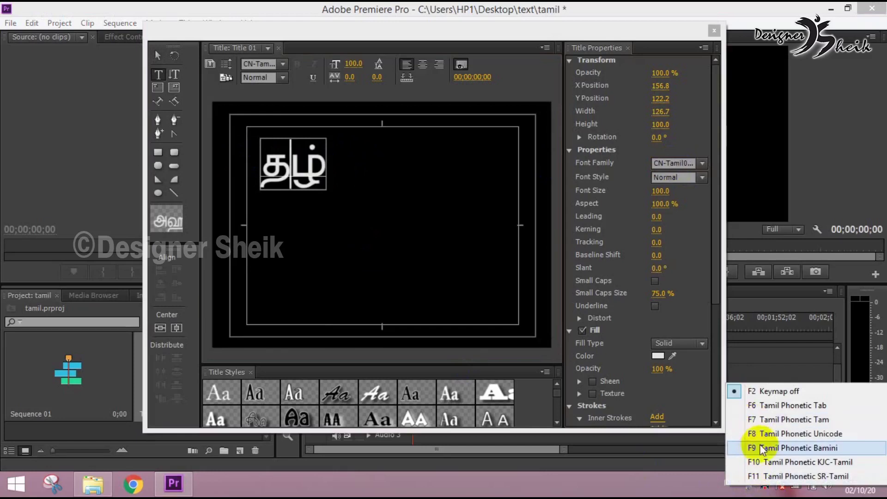
{"action": "left_click", "coordinate": [765, 462]}
{"action": "left_click", "coordinate": [448, 260]}
{"action": "left_click", "coordinate": [365, 206]}
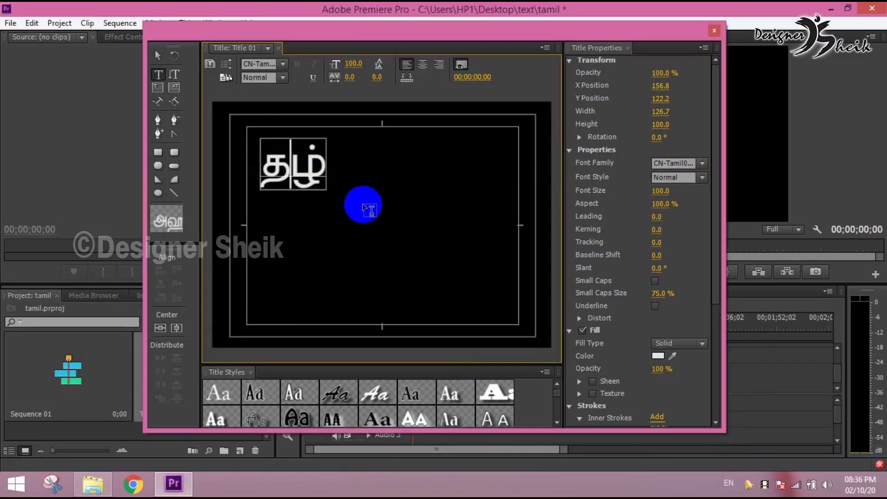
Retype த and மி so the title reads தமிழ் in CN-Tamil
{"action": "type", "text": "h"}
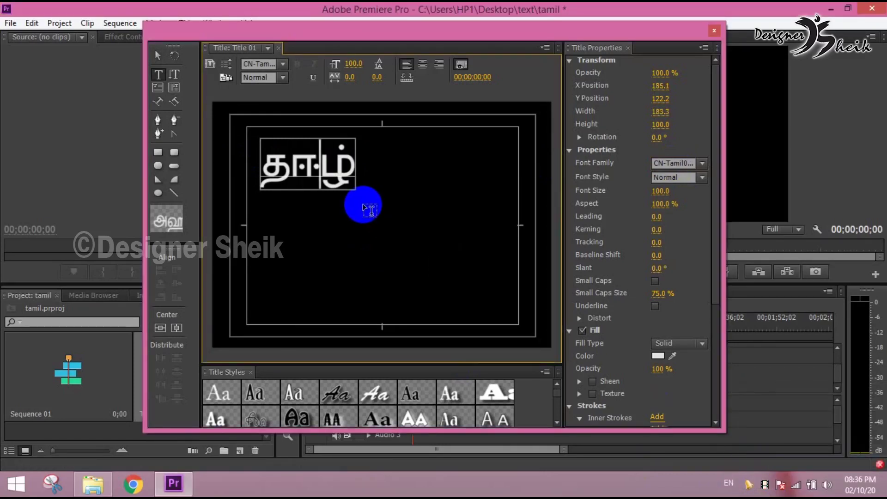
{"action": "key", "text": "BackSpace"}
{"action": "key", "text": "BackSpace"}
{"action": "type", "text": "t"}
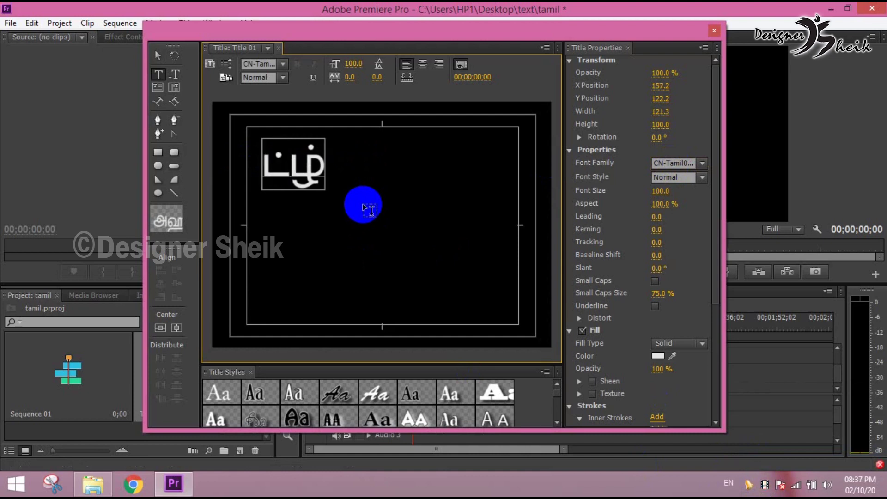
{"action": "type", "text": "h"}
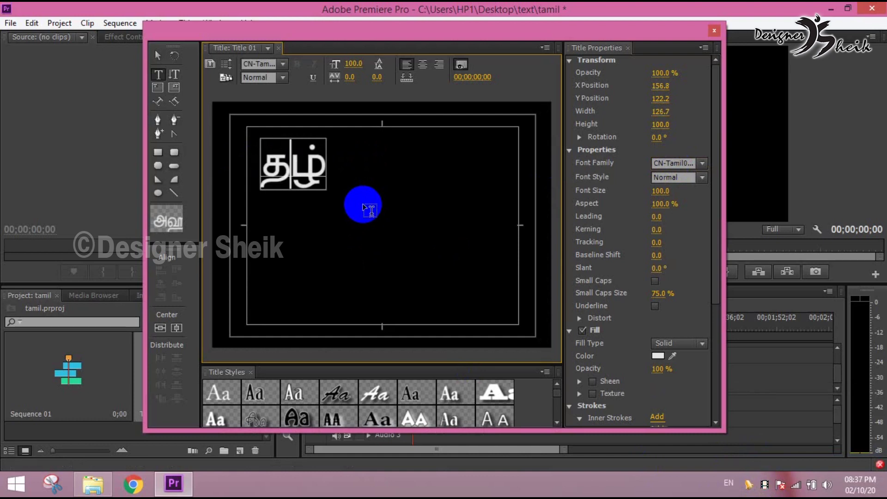
{"action": "type", "text": "a"}
{"action": "key", "text": "BackSpace"}
{"action": "type", "text": "mee"}
{"action": "key", "text": "BackSpace"}
{"action": "type", "text": "mi"}
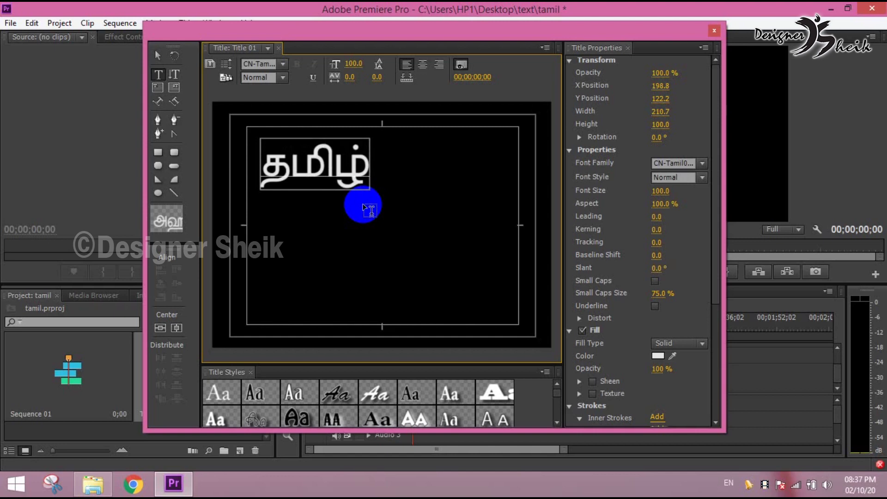
{"action": "left_click", "coordinate": [363, 203]}
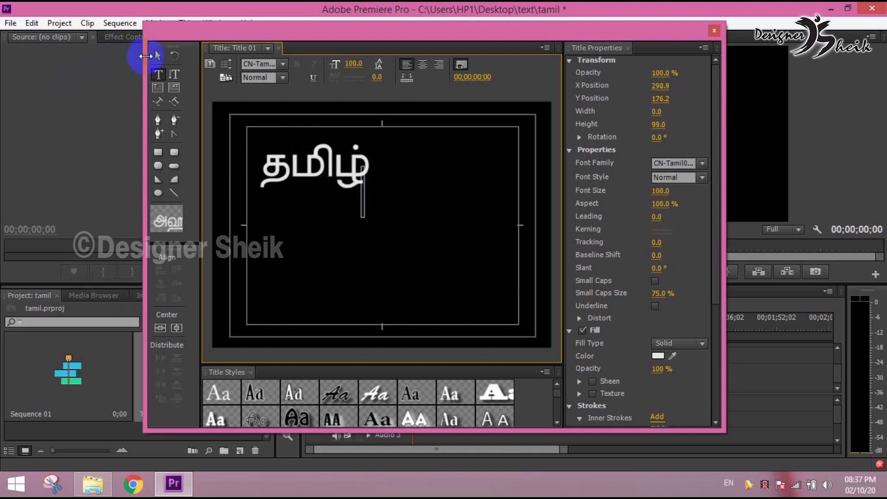
Select the Tamil title, exit the keymap utility, and glance at the Tamil fonts folder
{"action": "left_click", "coordinate": [157, 55]}
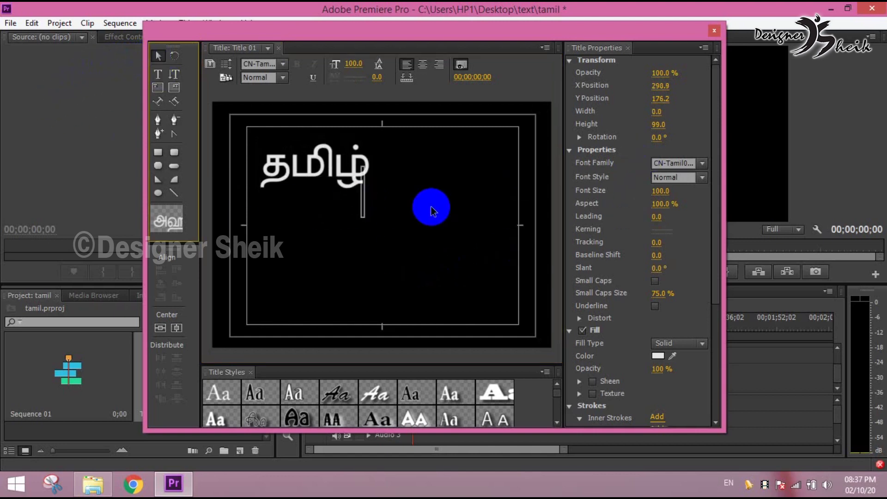
{"action": "left_click", "coordinate": [434, 224]}
{"action": "left_click", "coordinate": [297, 159]}
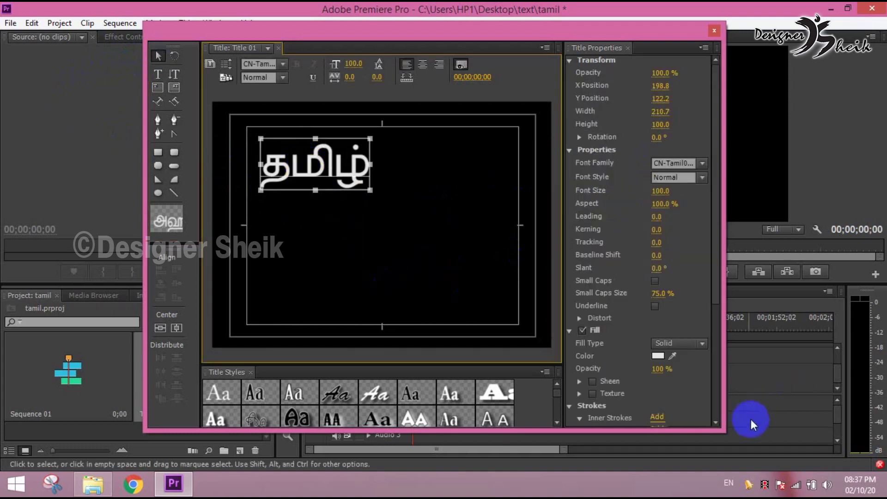
{"action": "right_click", "coordinate": [749, 484]}
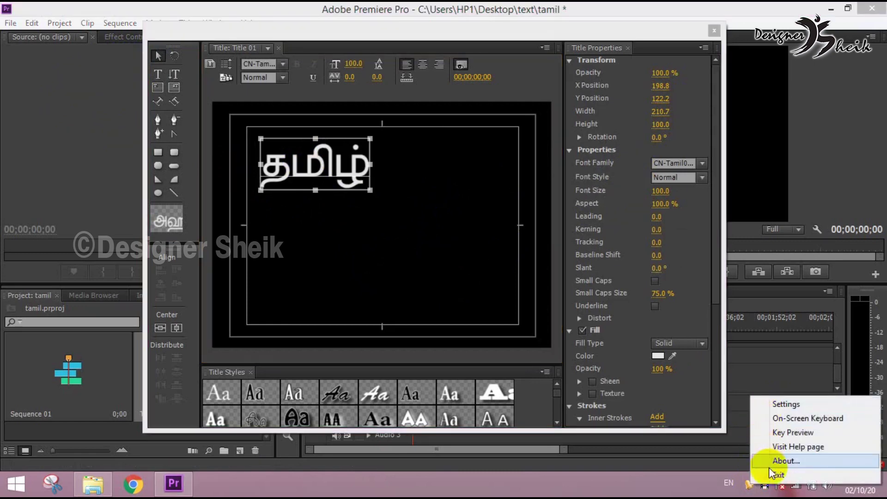
{"action": "left_click", "coordinate": [778, 476]}
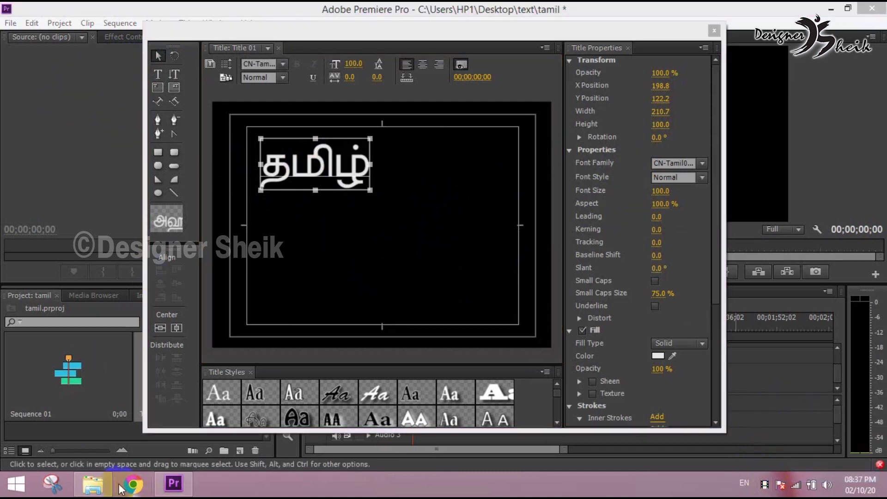
{"action": "left_click", "coordinate": [93, 484]}
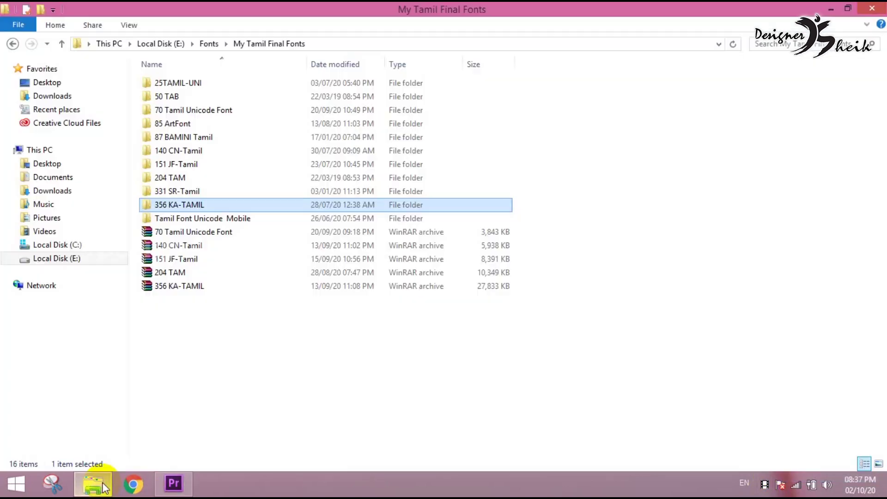
{"action": "left_click", "coordinate": [171, 485]}
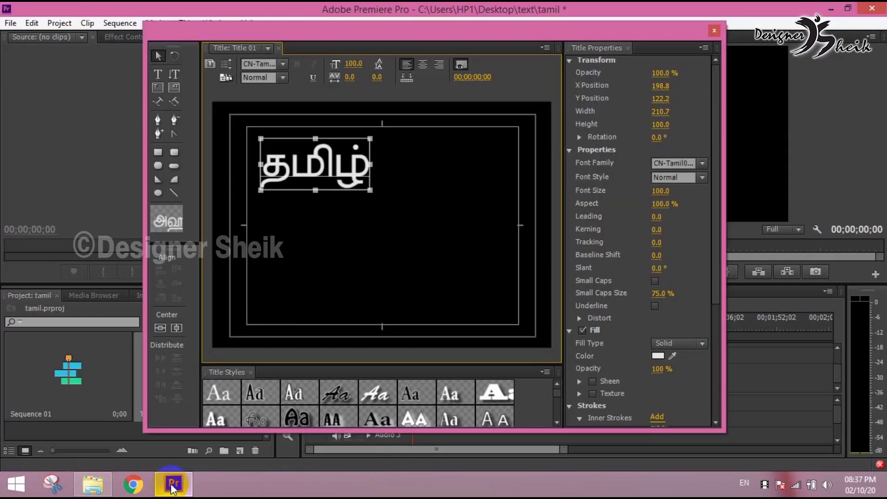